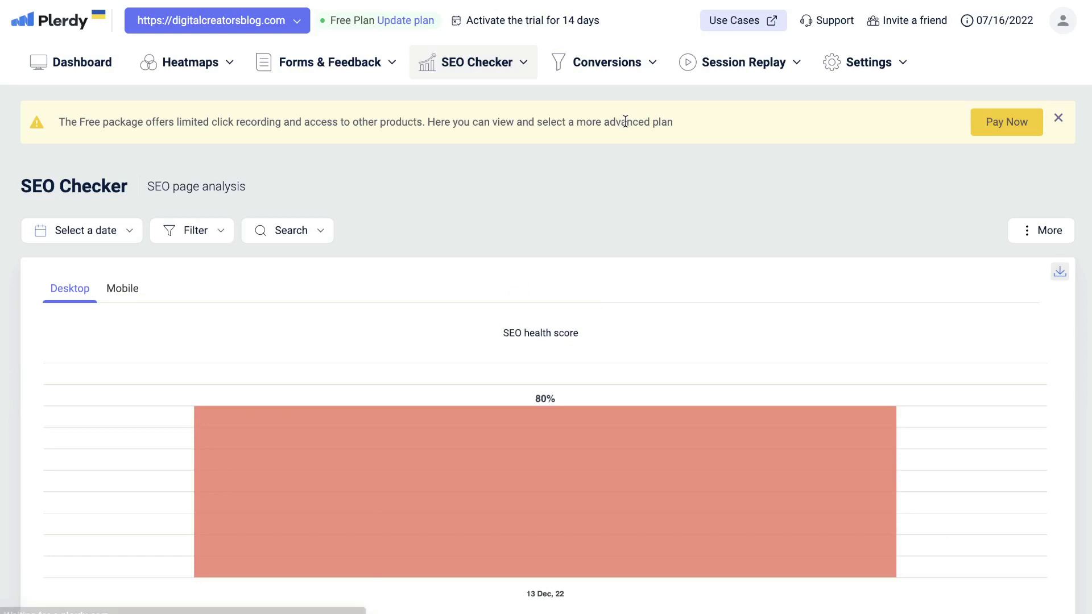
Review the blog's SEO Checker report with its 80% health score, then open Set up Goals/Events
{"action": "scroll", "coordinate": [625, 121], "scroll_direction": "down", "scroll_amount": 1}
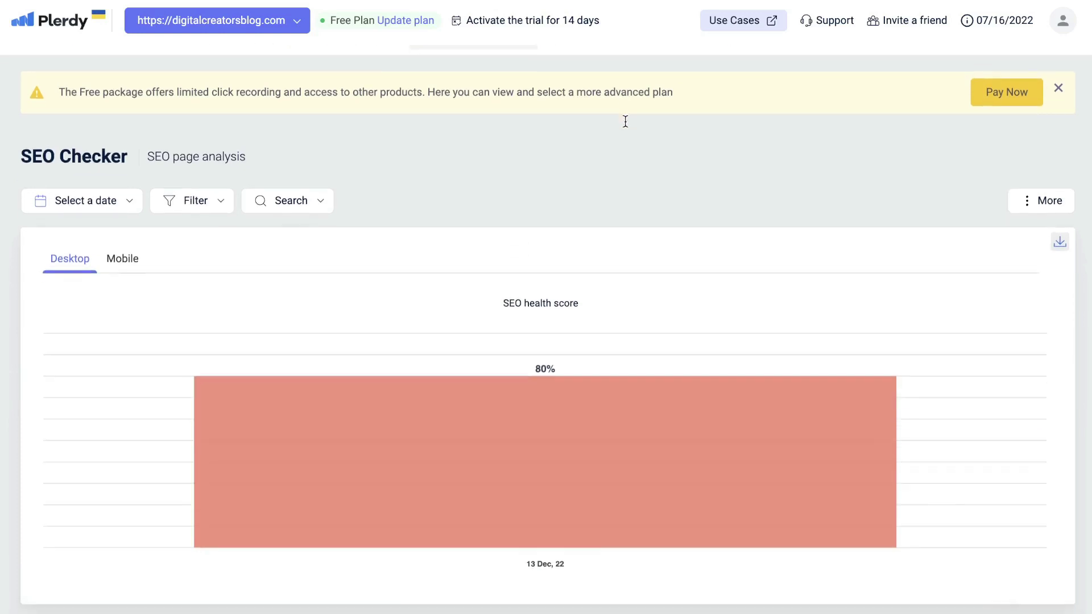
{"action": "scroll", "coordinate": [625, 121], "scroll_direction": "down", "scroll_amount": 5}
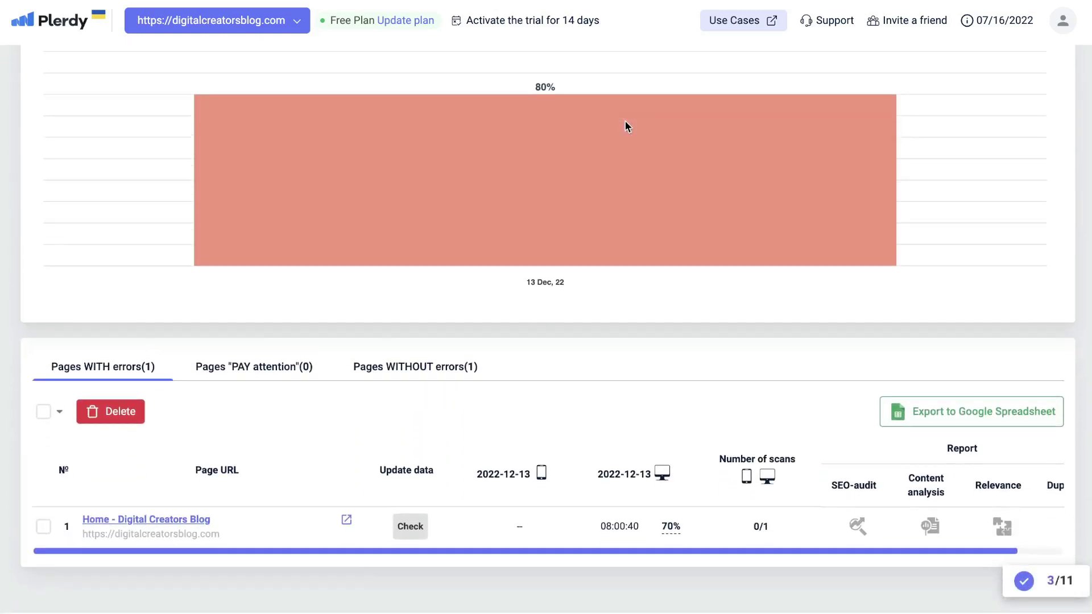
{"action": "scroll", "coordinate": [625, 126], "scroll_direction": "up", "scroll_amount": 5}
{"action": "mouse_move", "coordinate": [605, 60]}
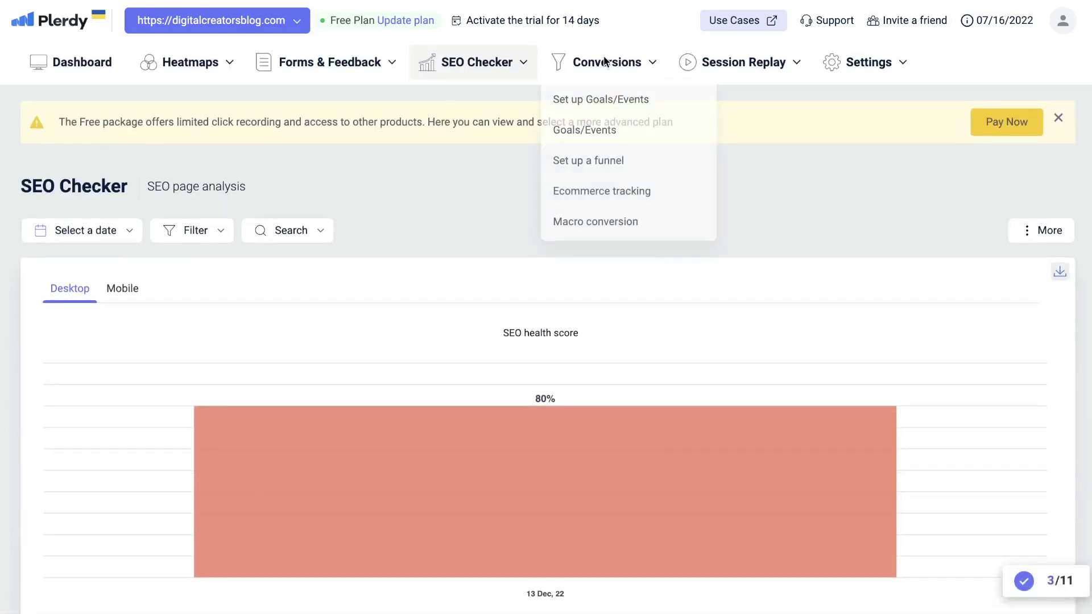
{"action": "left_click", "coordinate": [600, 96]}
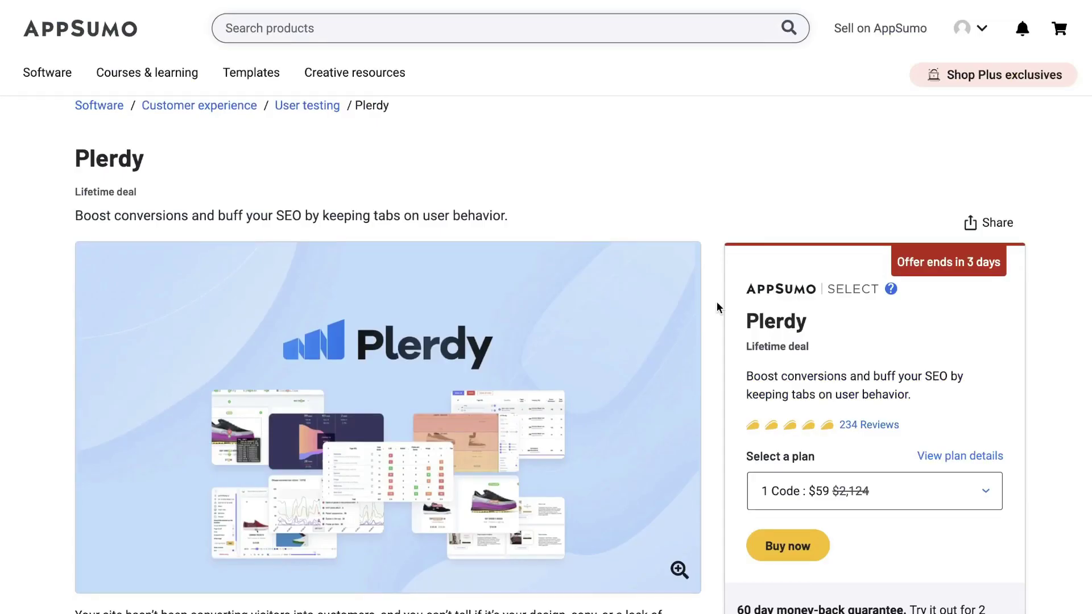
Compare the Single plan's $59 price, 3-website, pageview and Search Console limits against the Double plan's $118
{"action": "scroll", "coordinate": [717, 307], "scroll_direction": "down", "scroll_amount": 1}
{"action": "scroll", "coordinate": [717, 307], "scroll_direction": "down", "scroll_amount": 2}
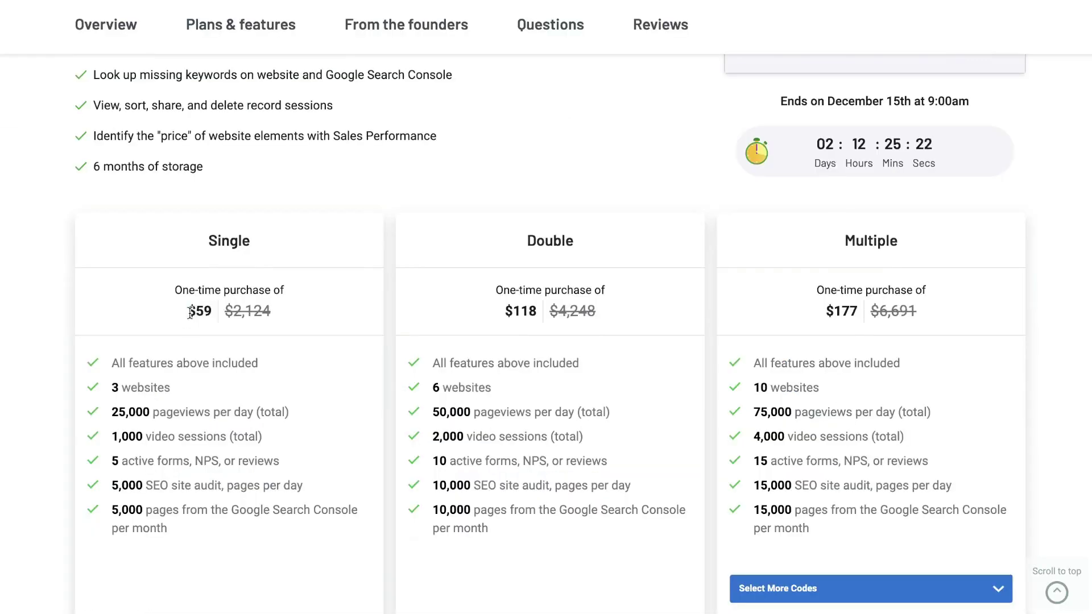
{"action": "left_click_drag", "start_coordinate": [182, 316], "coordinate": [212, 314]}
{"action": "left_click_drag", "start_coordinate": [109, 387], "coordinate": [189, 385]}
{"action": "left_click_drag", "start_coordinate": [107, 414], "coordinate": [186, 433]}
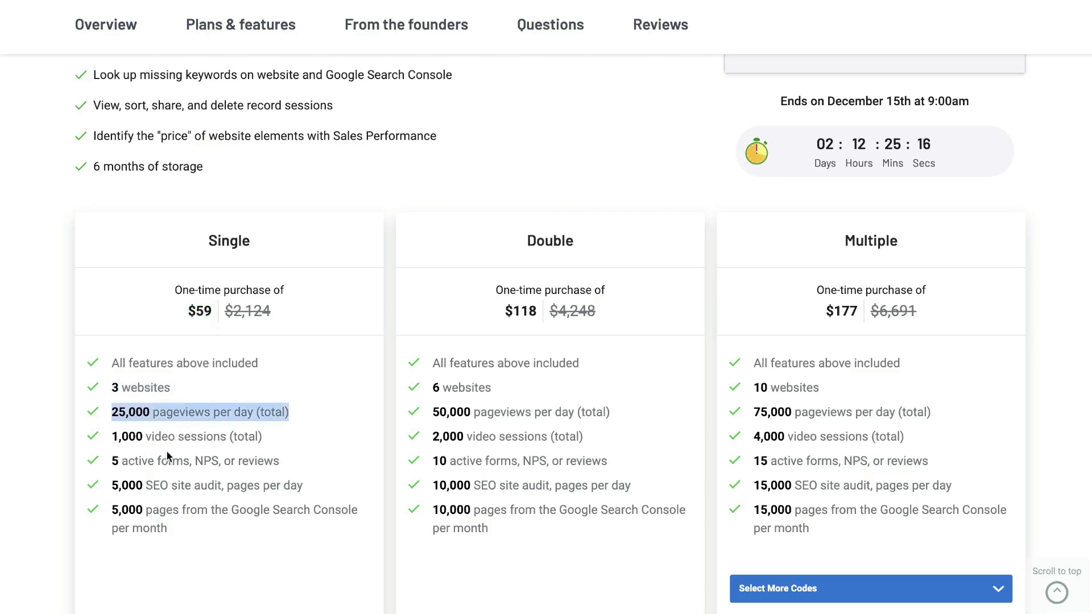
{"action": "left_click", "coordinate": [145, 457]}
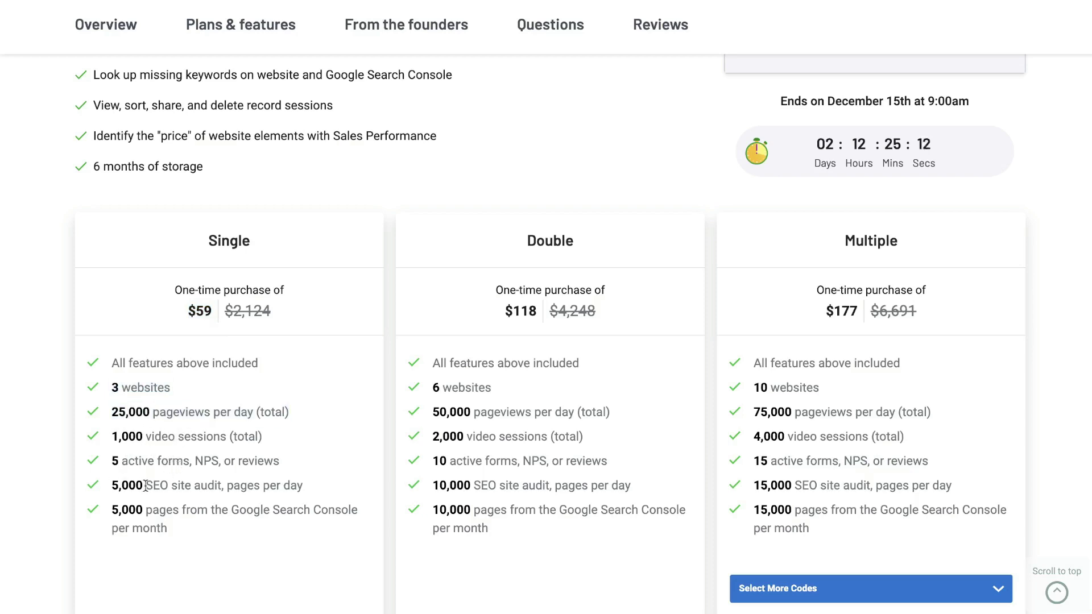
{"action": "left_click_drag", "start_coordinate": [108, 519], "coordinate": [216, 528]}
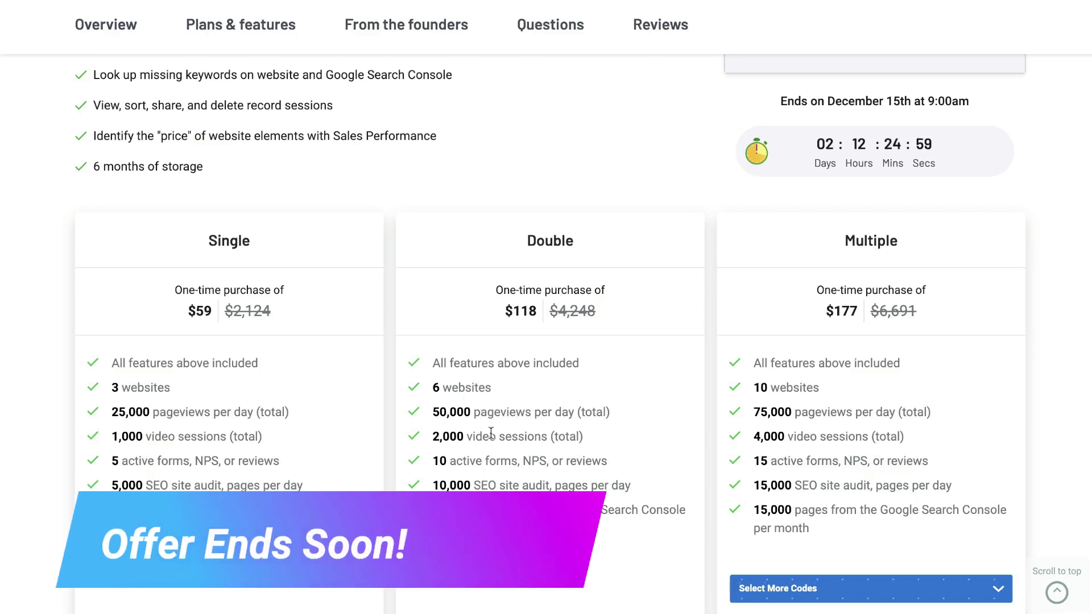
{"action": "left_click_drag", "start_coordinate": [498, 315], "coordinate": [568, 310]}
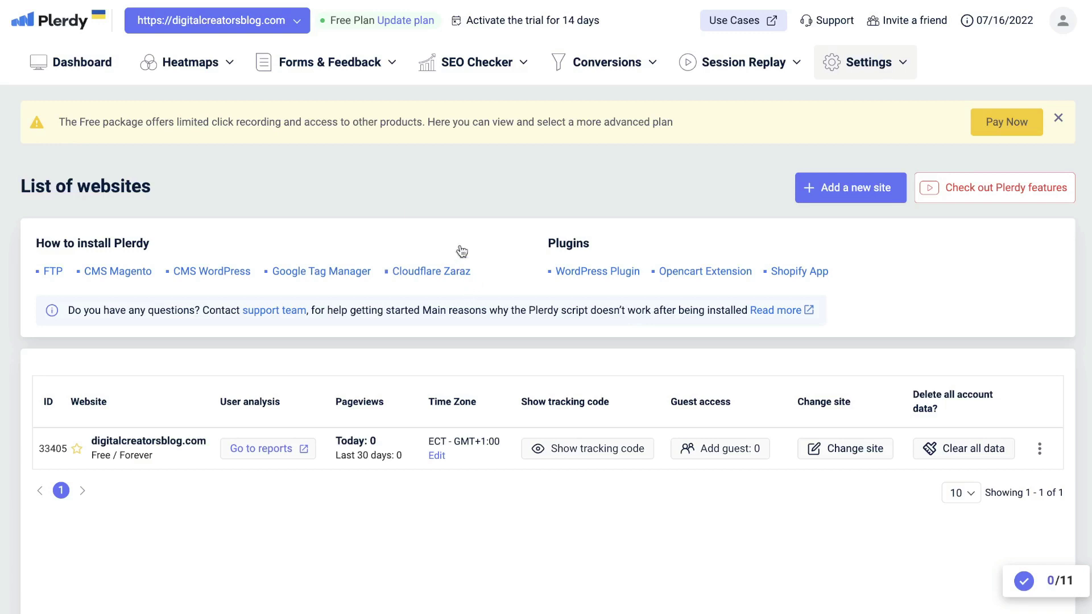
View digitalcreatorsblog.com's tracking code in the Install script dialog, then close it
{"action": "left_click", "coordinate": [591, 448]}
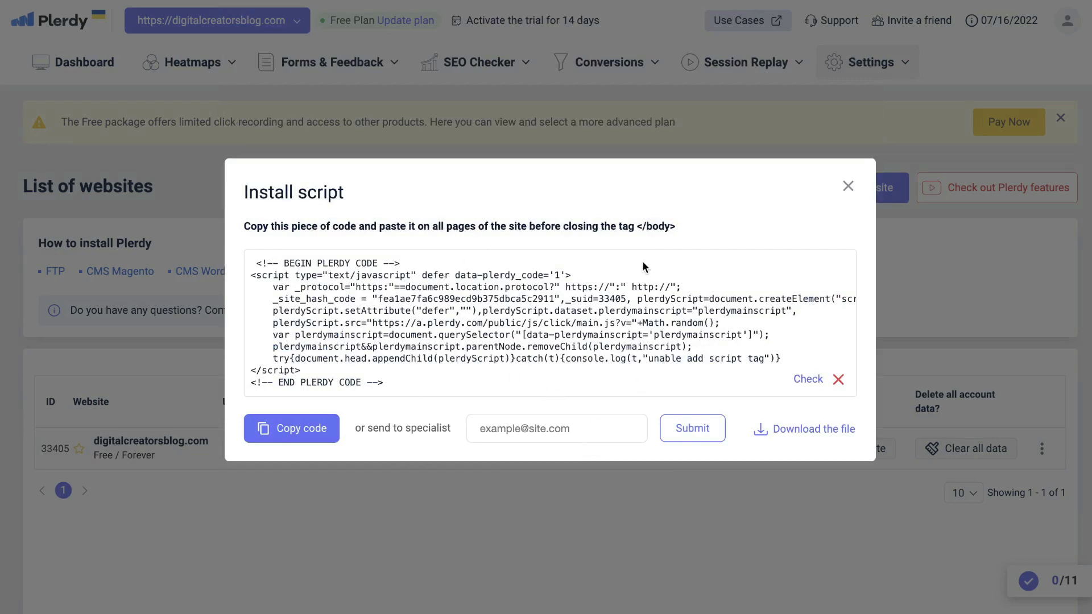
{"action": "left_click", "coordinate": [848, 186]}
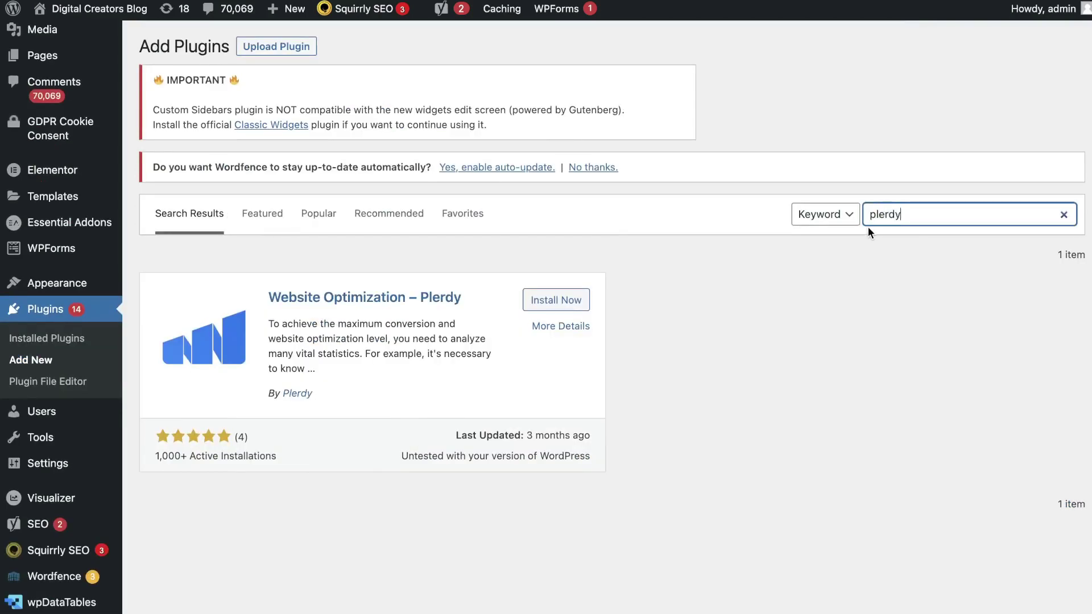
Install the Plerdy WordPress plugin and copy the blog's tracking code from Plerdy
{"action": "left_click", "coordinate": [557, 304]}
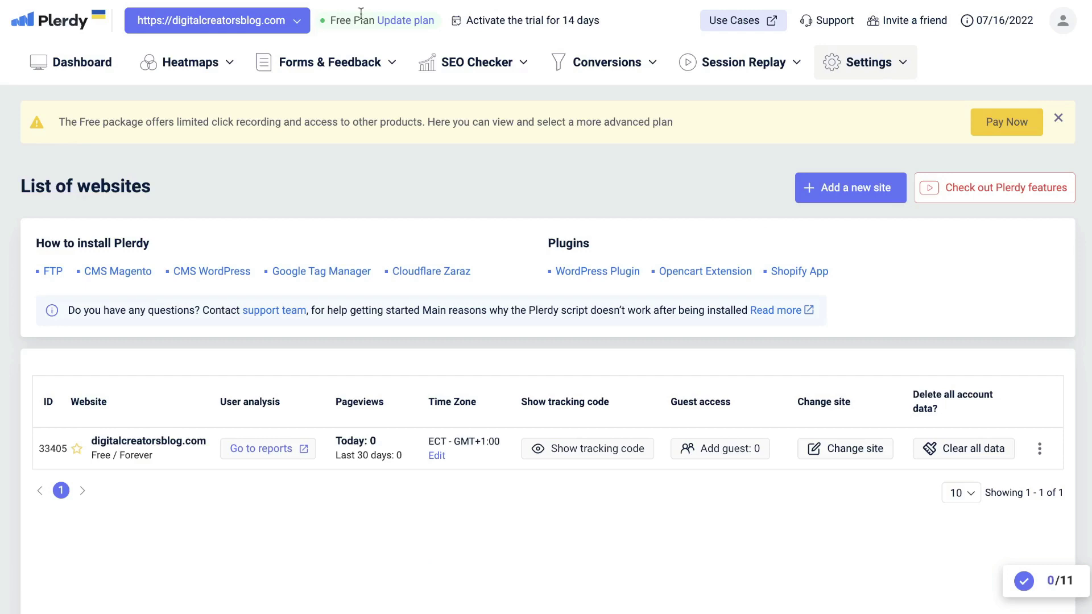
{"action": "left_click", "coordinate": [586, 448]}
{"action": "left_click", "coordinate": [312, 429]}
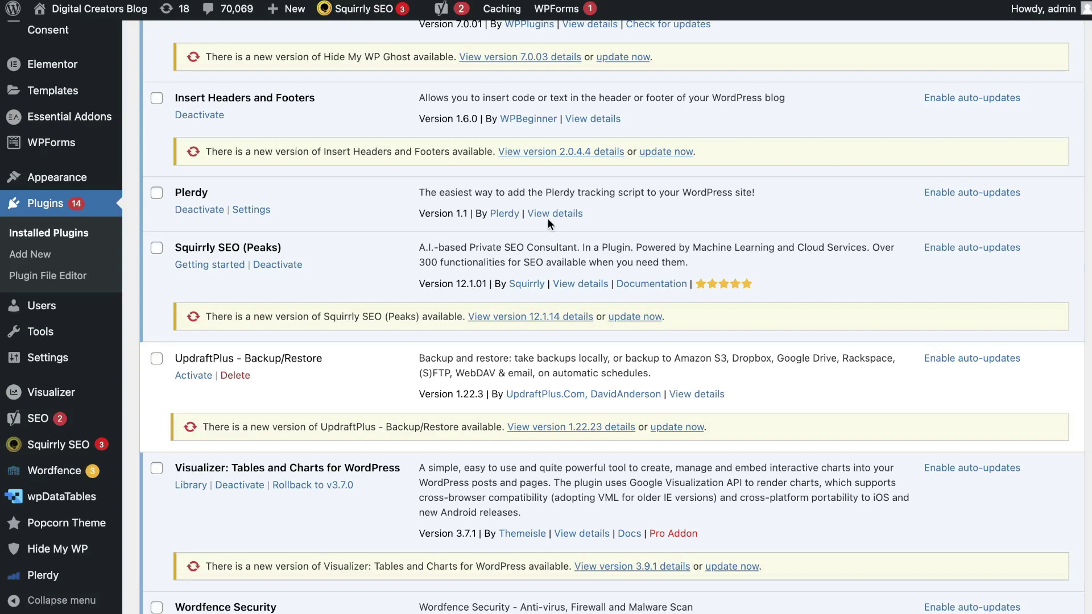
Paste the tracking code into the Plerdy plugin settings and save the changes
{"action": "left_click", "coordinate": [251, 209]}
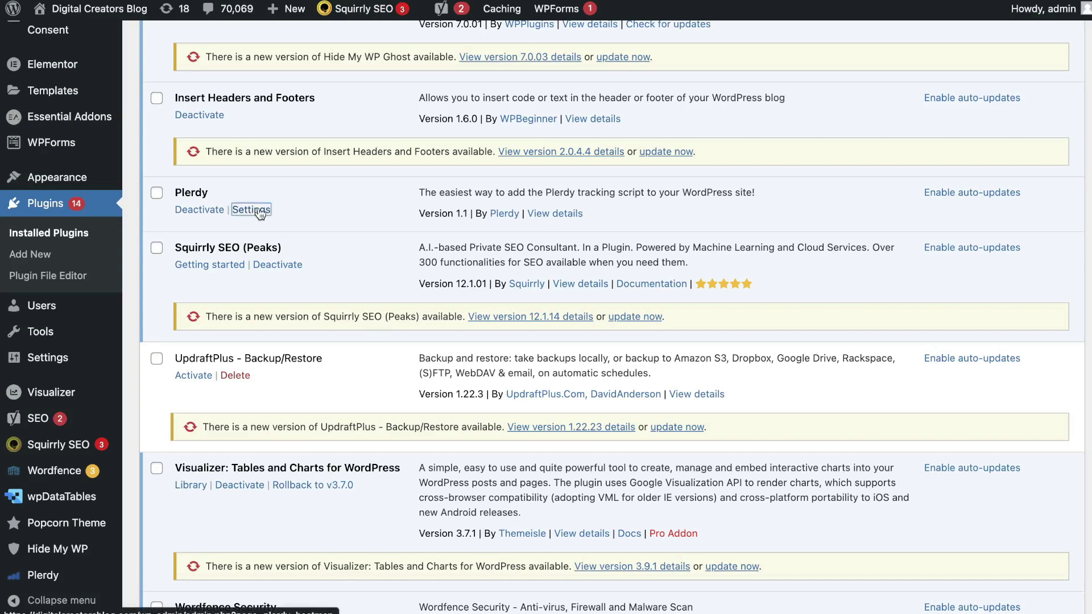
{"action": "left_click", "coordinate": [326, 459]}
{"action": "key", "text": "ctrl+v"}
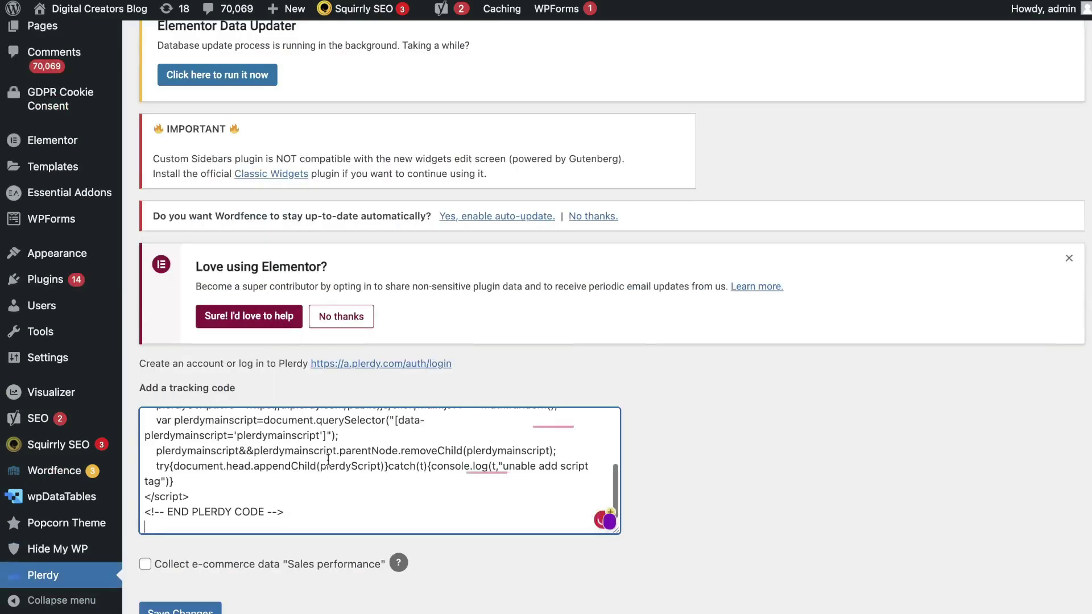
{"action": "scroll", "coordinate": [148, 501], "scroll_direction": "down", "scroll_amount": 2}
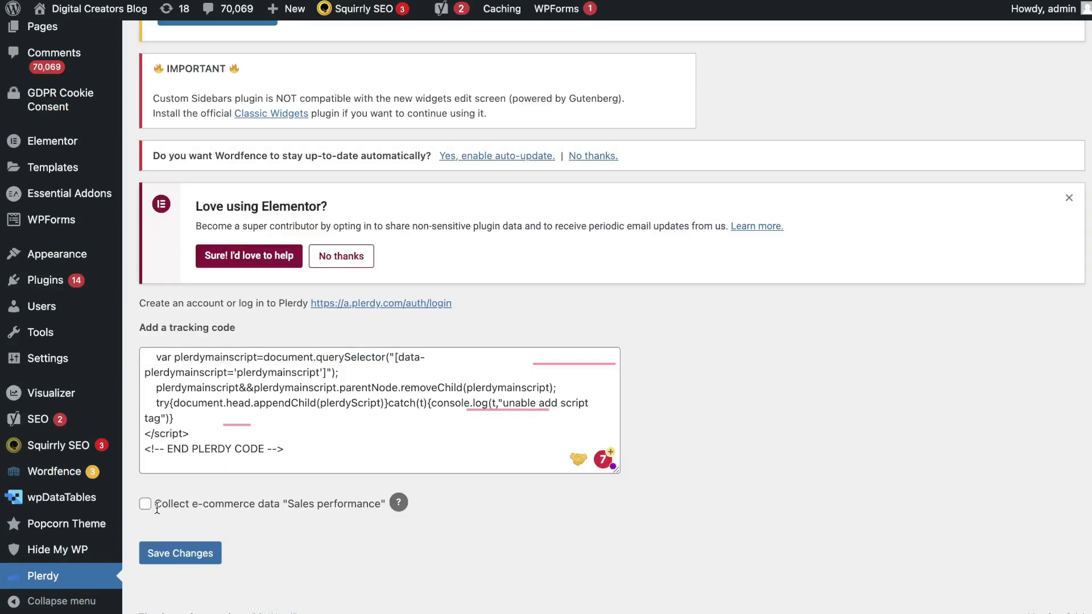
{"action": "left_click_drag", "start_coordinate": [156, 506], "coordinate": [281, 505]}
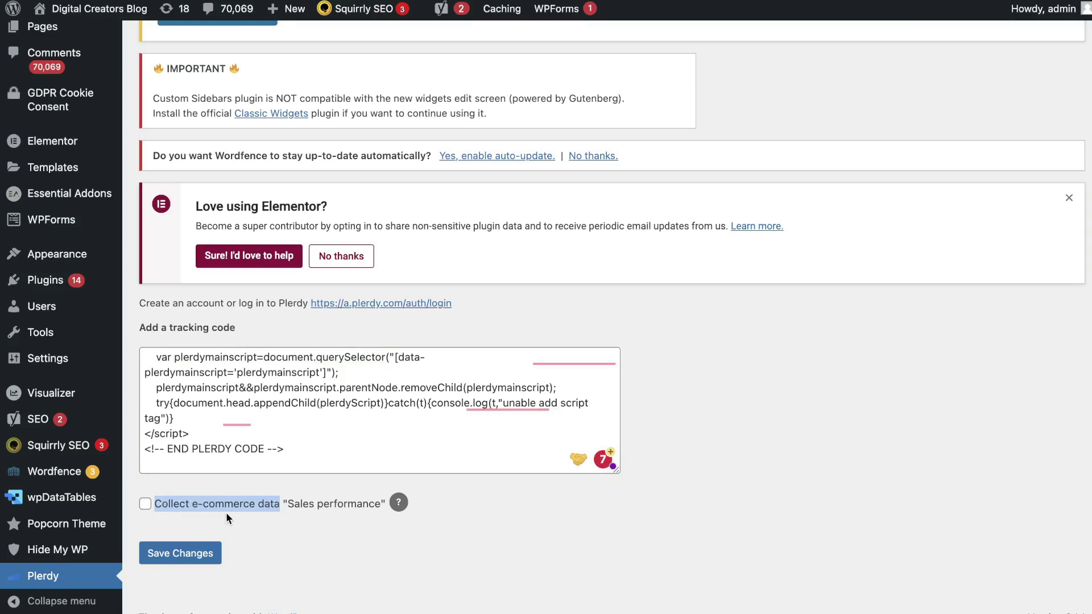
{"action": "scroll", "coordinate": [257, 514], "scroll_direction": "down", "scroll_amount": 1}
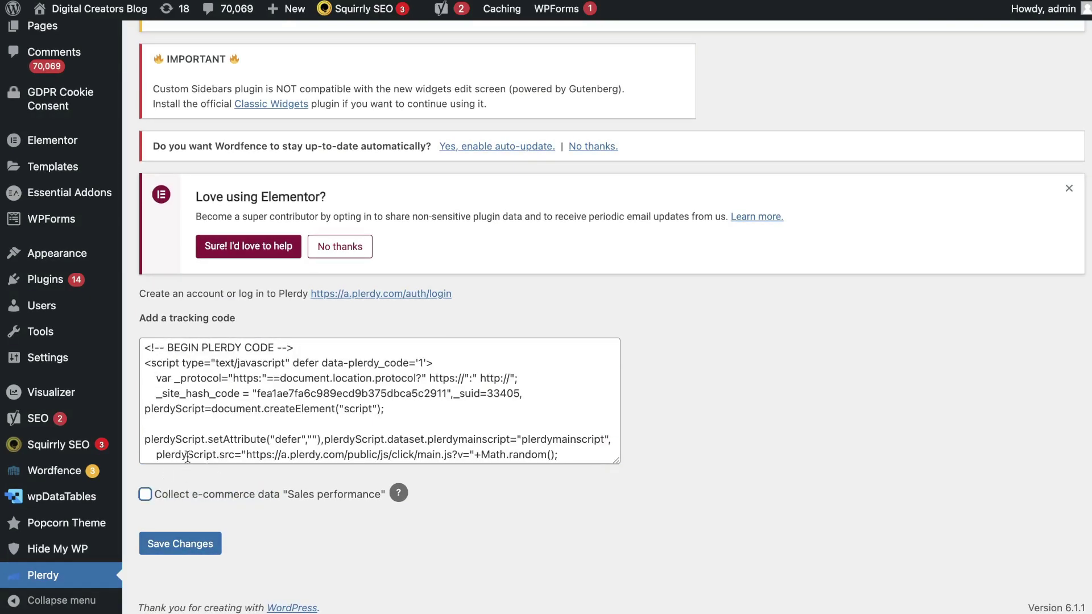
{"action": "left_click", "coordinate": [180, 545]}
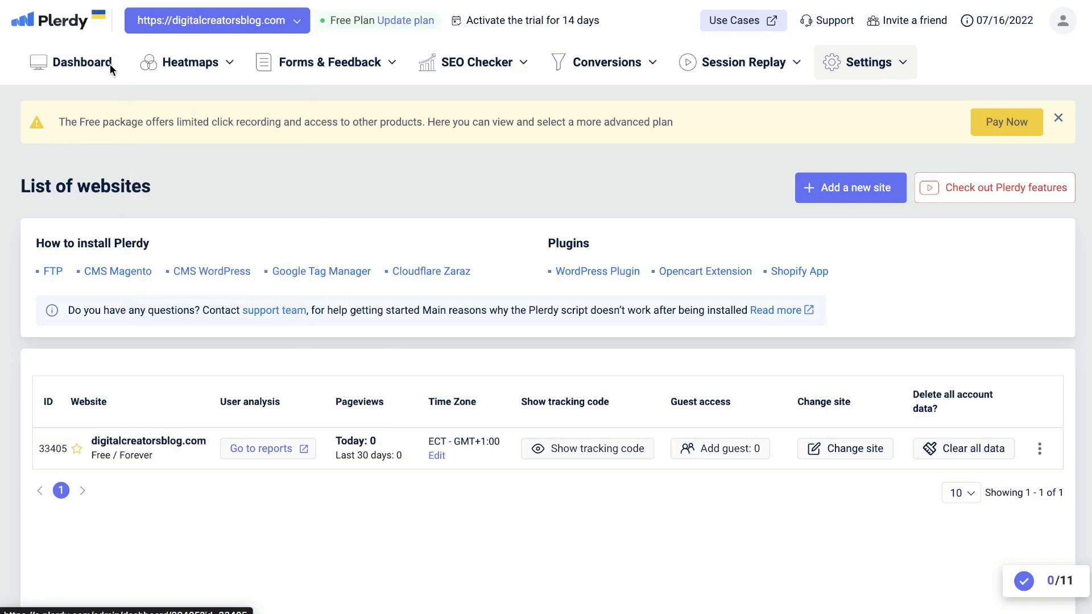
Open the Set up heatmaps page and turn on tracking for the About Us page
{"action": "mouse_move", "coordinate": [163, 71]}
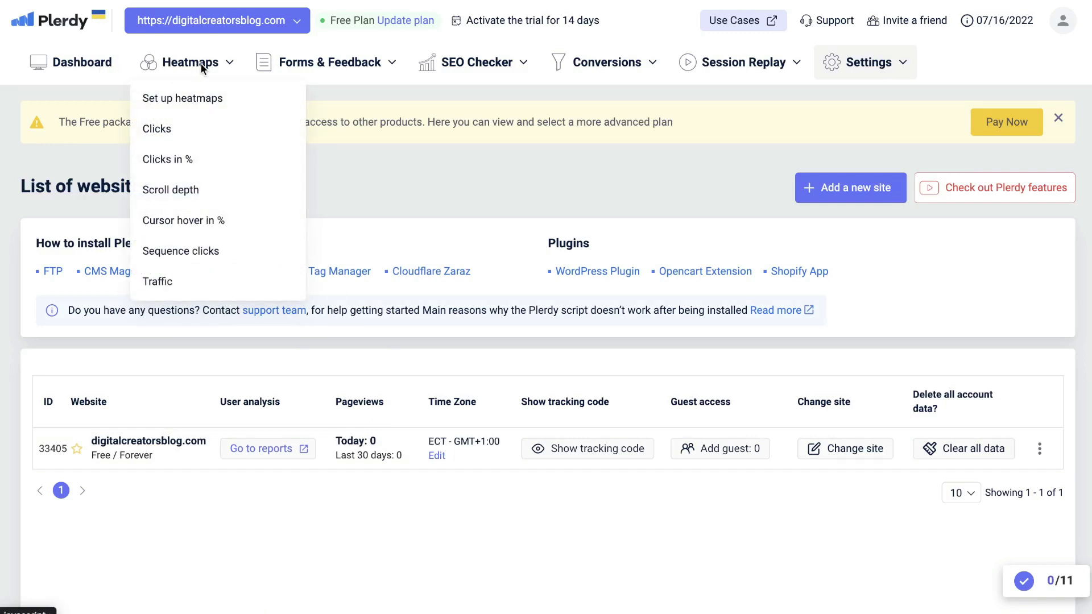
{"action": "left_click", "coordinate": [202, 97]}
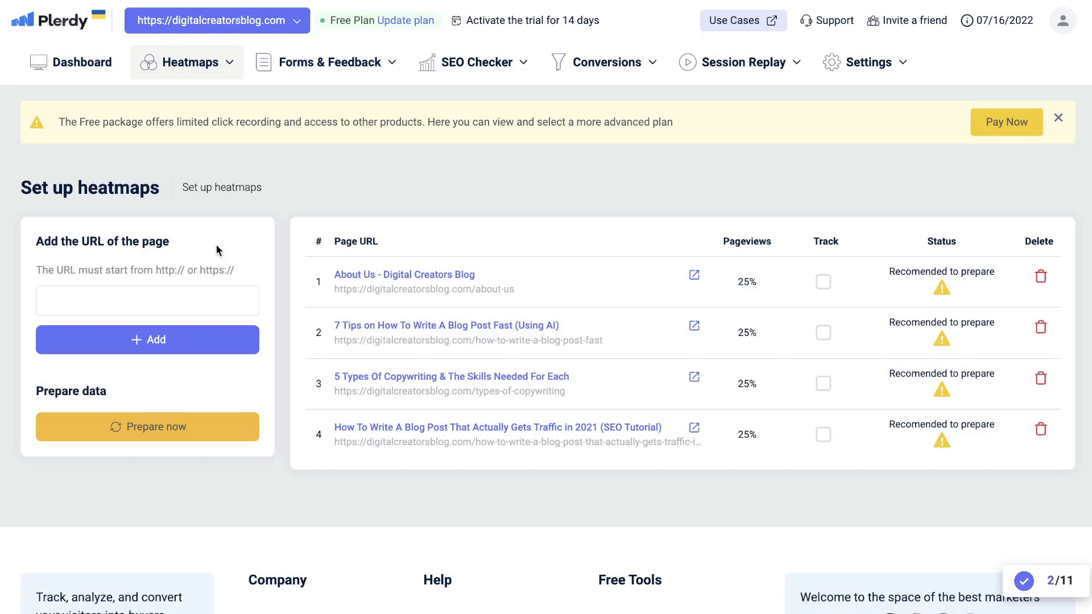
{"action": "left_click_drag", "start_coordinate": [216, 245], "coordinate": [837, 417]}
{"action": "left_click", "coordinate": [811, 471]}
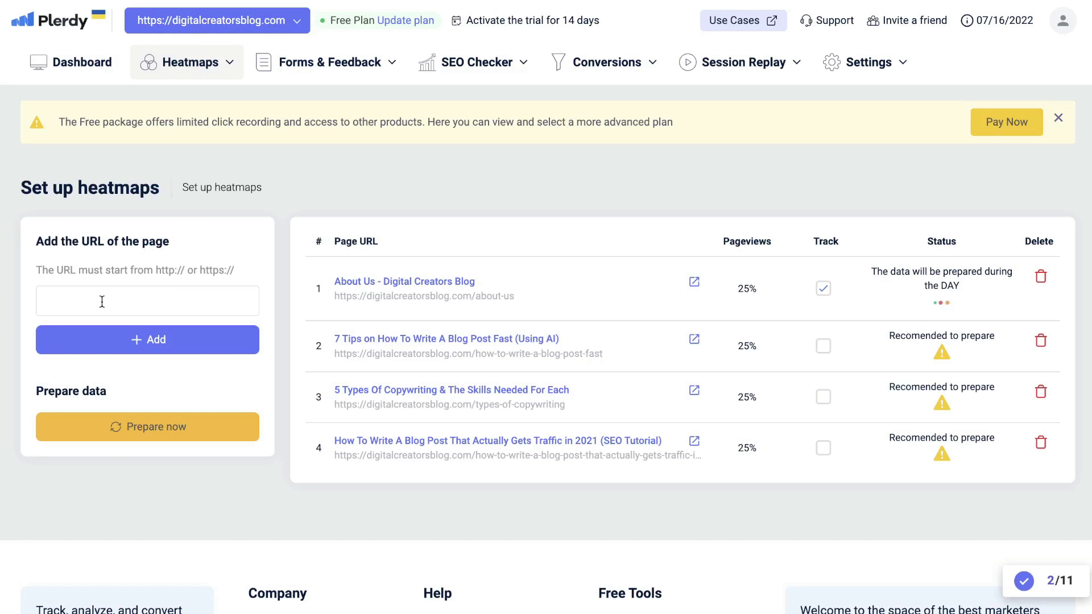
Show the Clicks heatmap report for Nov 2 – Nov 17, 2022, dismissing the date picker
{"action": "left_click", "coordinate": [243, 130]}
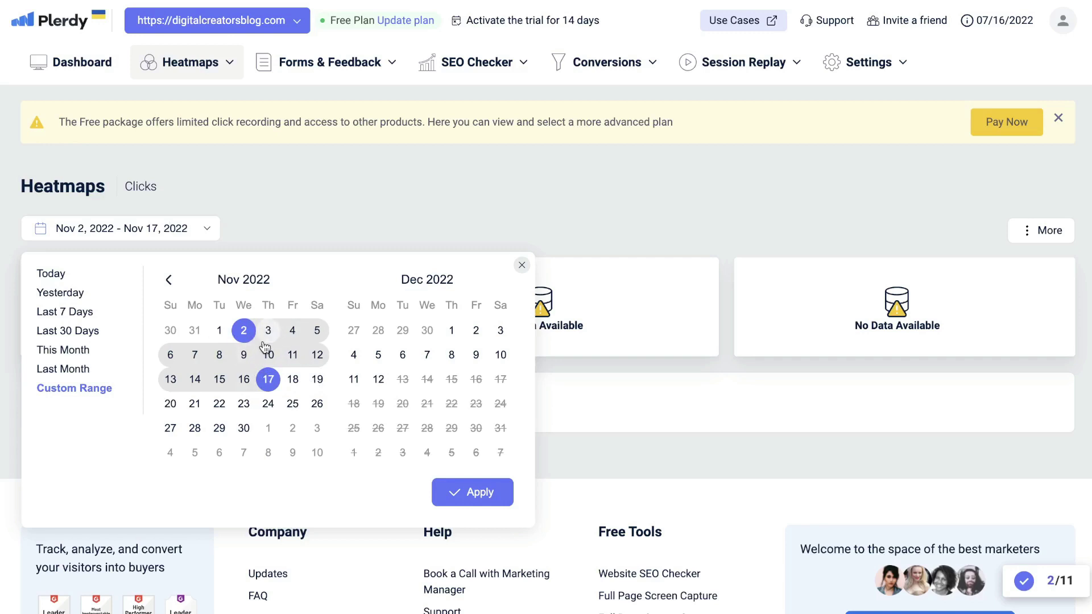
{"action": "left_click", "coordinate": [519, 265]}
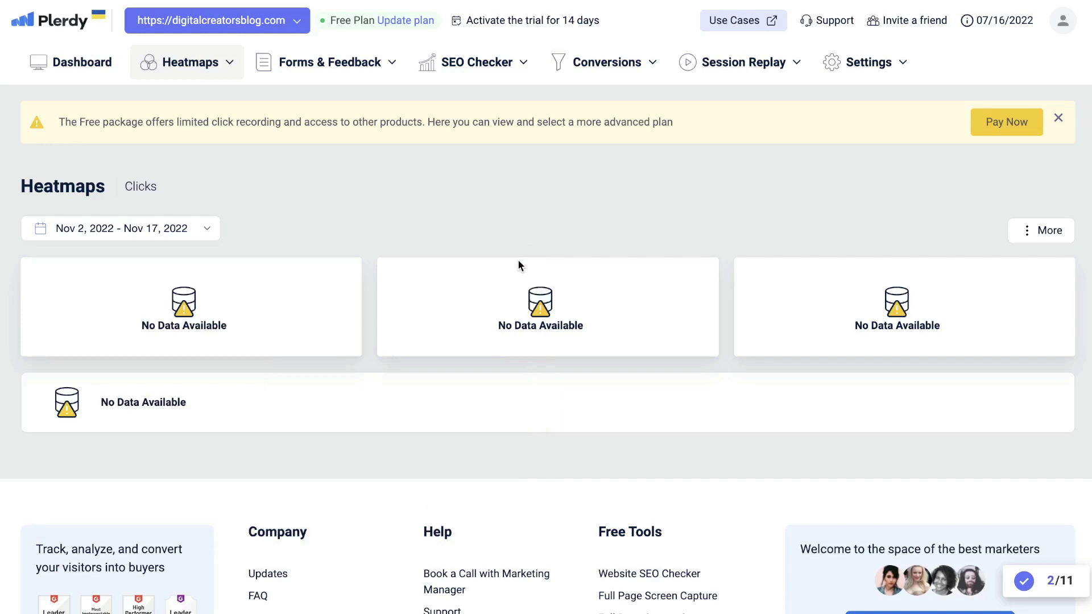
{"action": "mouse_move", "coordinate": [190, 62]}
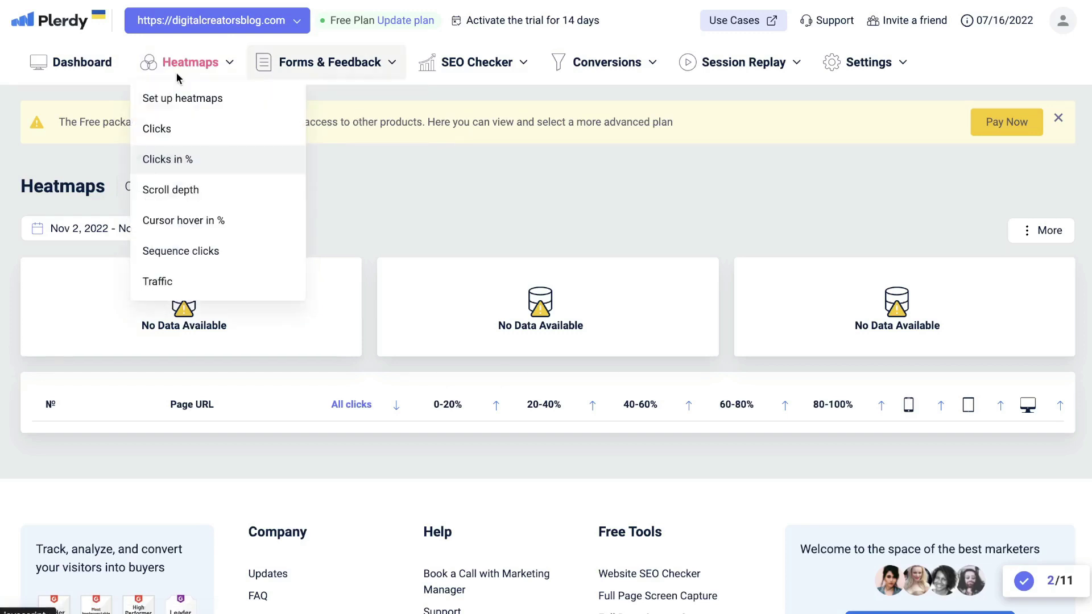
Go to Create a form and browse the templates to the Email collection form
{"action": "mouse_move", "coordinate": [330, 60]}
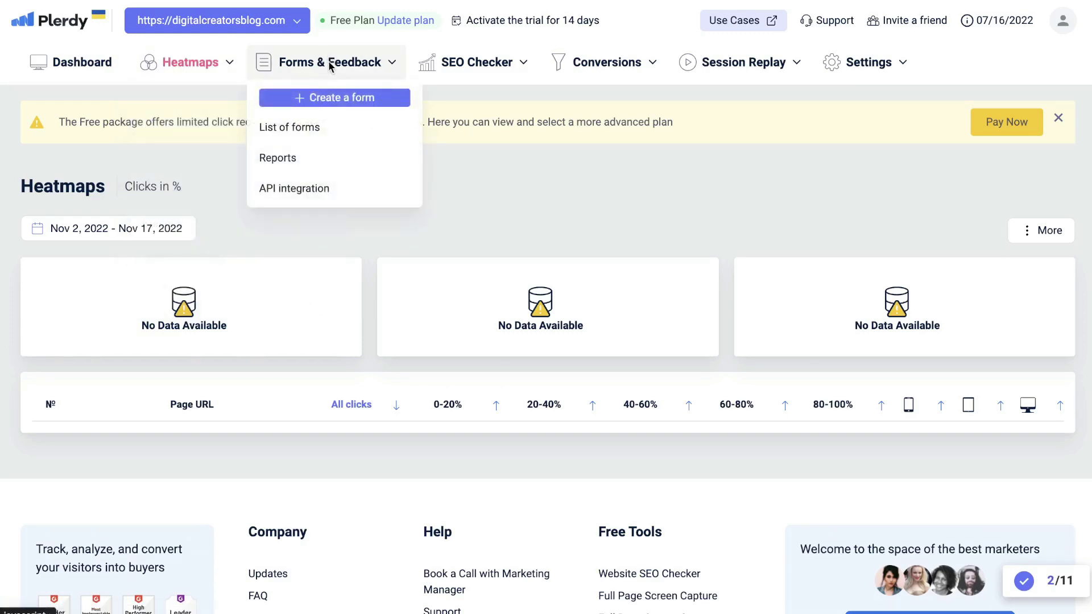
{"action": "left_click", "coordinate": [331, 97]}
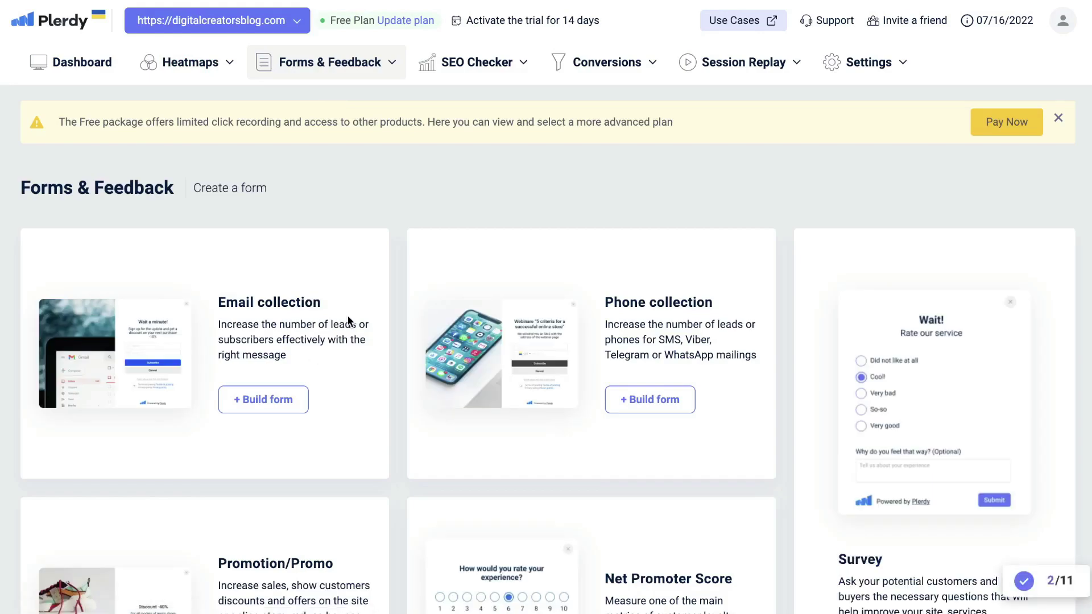
{"action": "scroll", "coordinate": [349, 321], "scroll_direction": "down", "scroll_amount": 1}
{"action": "left_click", "coordinate": [276, 282]}
{"action": "scroll", "coordinate": [670, 275], "scroll_direction": "down", "scroll_amount": 1}
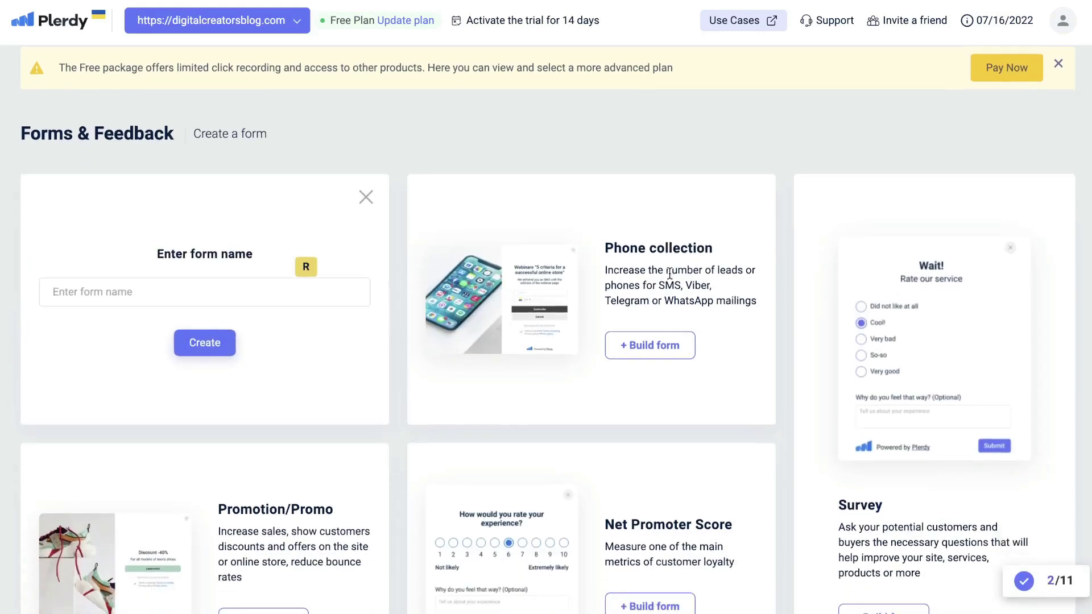
{"action": "scroll", "coordinate": [682, 247], "scroll_direction": "down", "scroll_amount": 1}
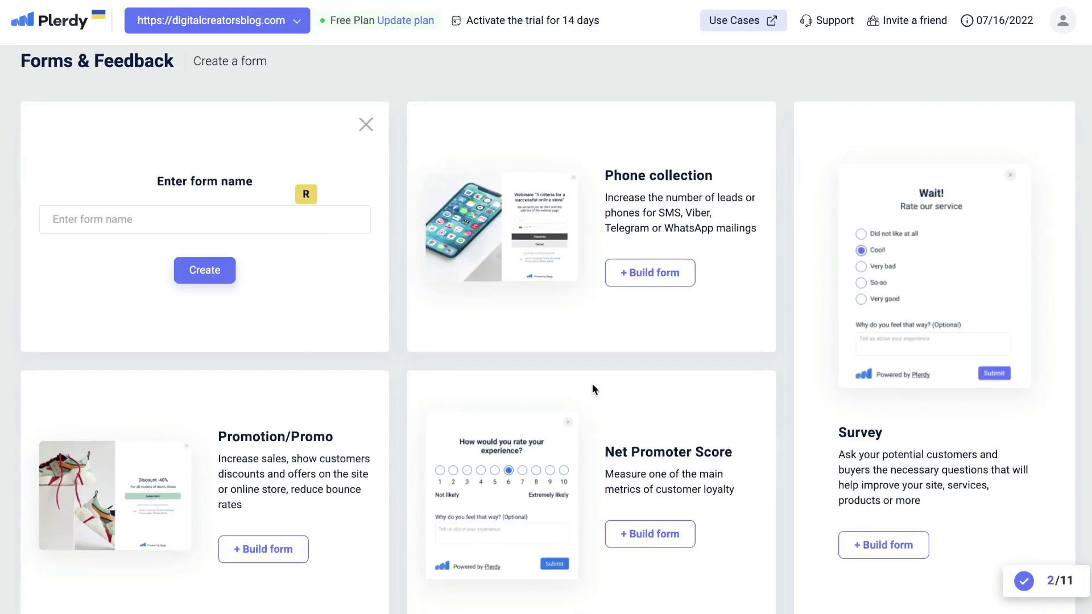
{"action": "scroll", "coordinate": [592, 386], "scroll_direction": "down", "scroll_amount": 1}
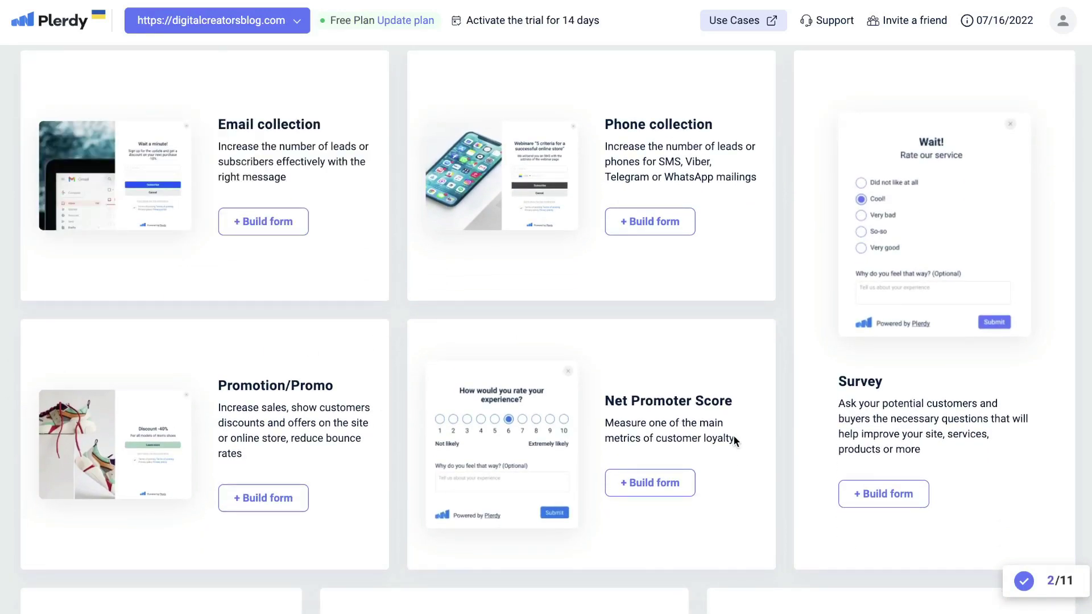
{"action": "scroll", "coordinate": [735, 440], "scroll_direction": "down", "scroll_amount": 6}
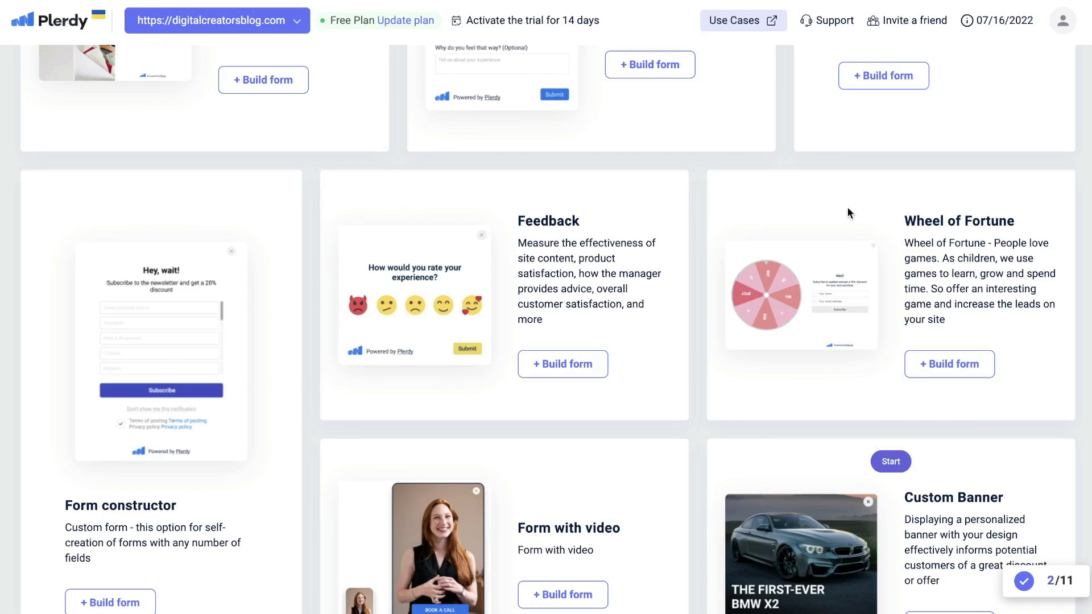
{"action": "scroll", "coordinate": [423, 174], "scroll_direction": "up", "scroll_amount": 4}
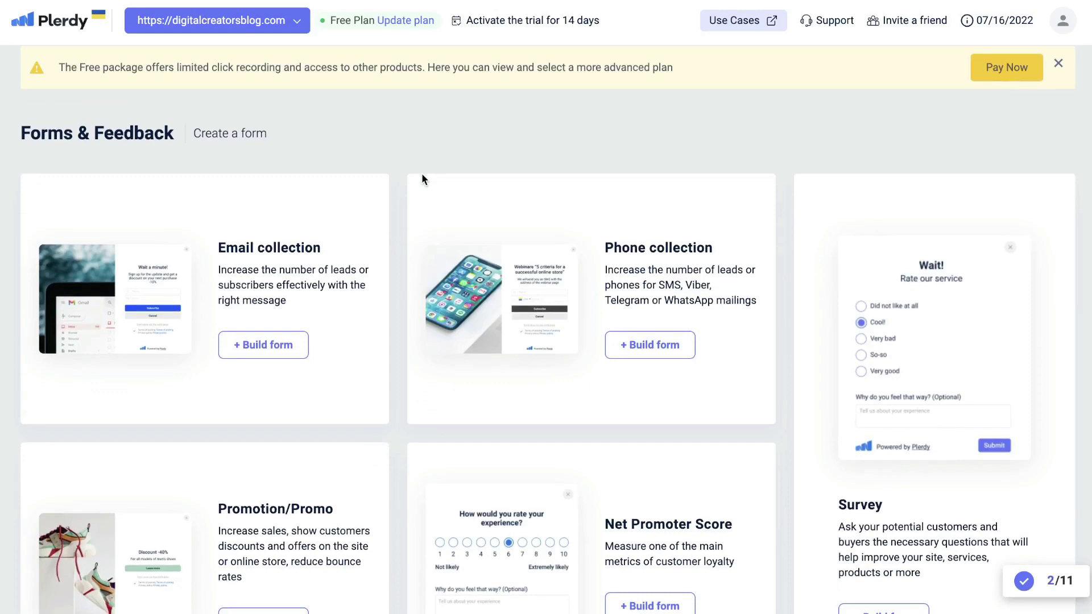
{"action": "scroll", "coordinate": [422, 173], "scroll_direction": "down", "scroll_amount": 1}
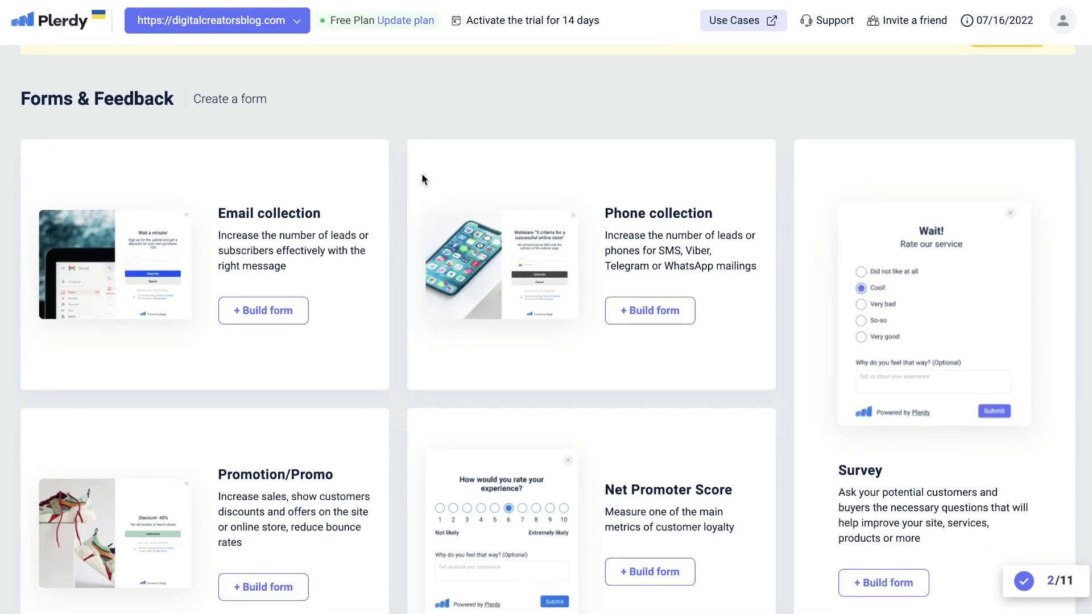
{"action": "scroll", "coordinate": [453, 288], "scroll_direction": "down", "scroll_amount": 1}
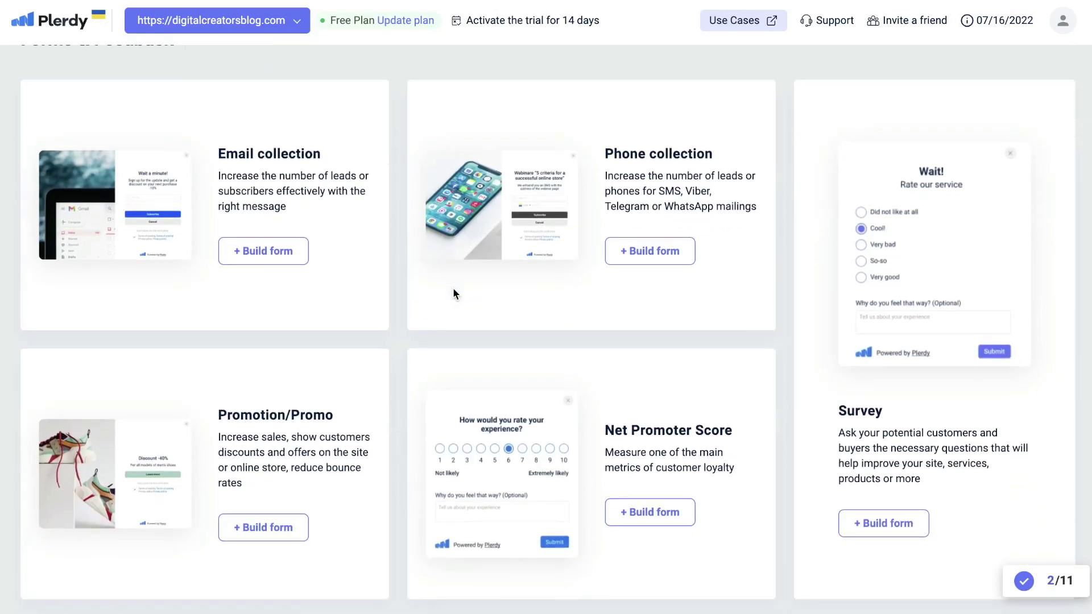
Build an Email collection form named 'Email' and open it in the editor
{"action": "left_click", "coordinate": [284, 250]}
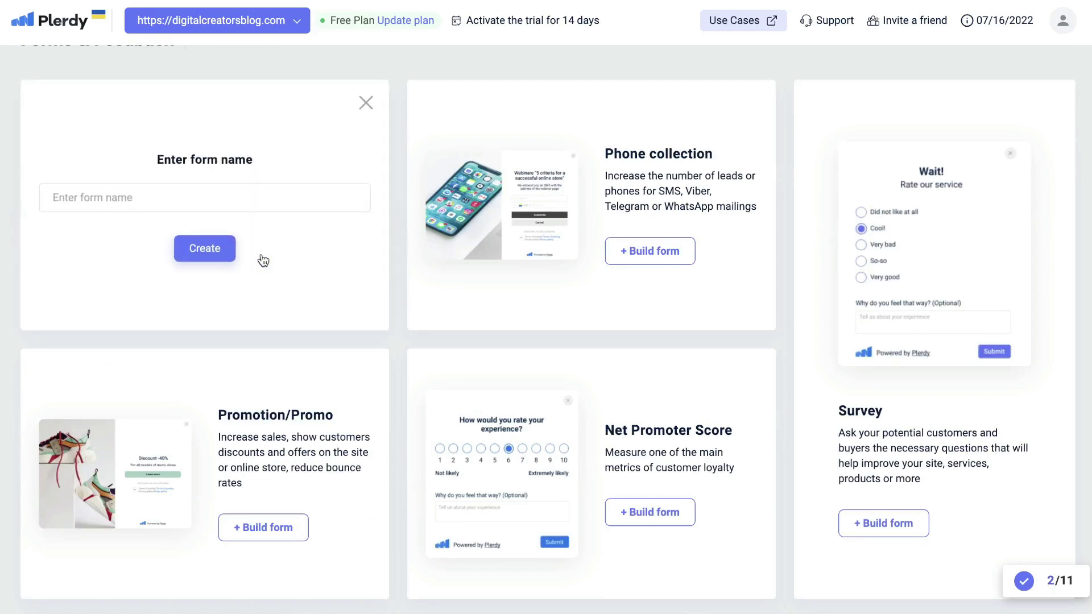
{"action": "left_click", "coordinate": [140, 203]}
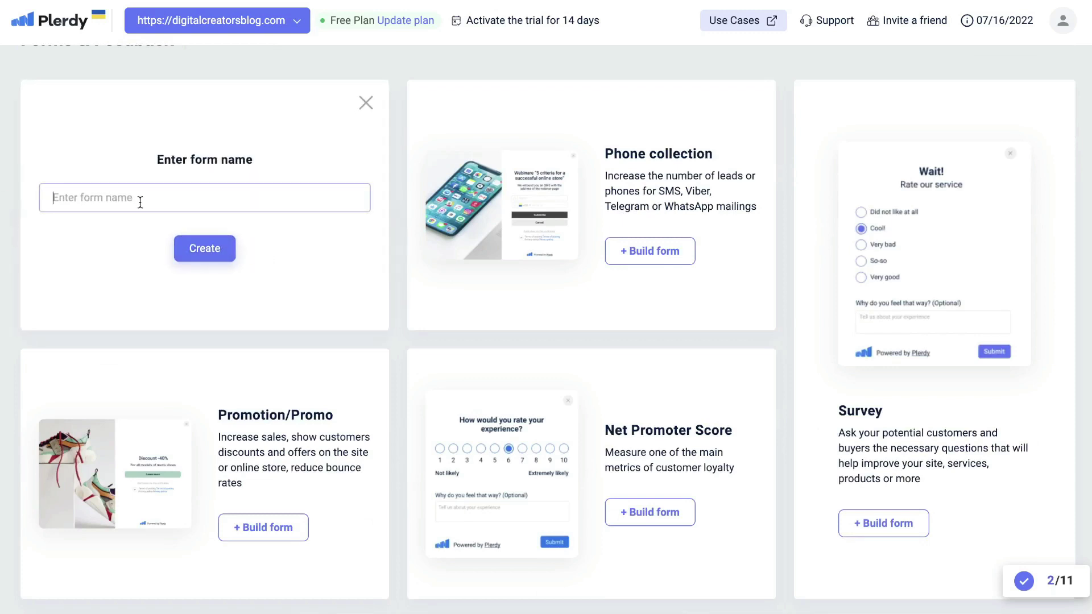
{"action": "type", "text": "Email"}
{"action": "left_click", "coordinate": [222, 247]}
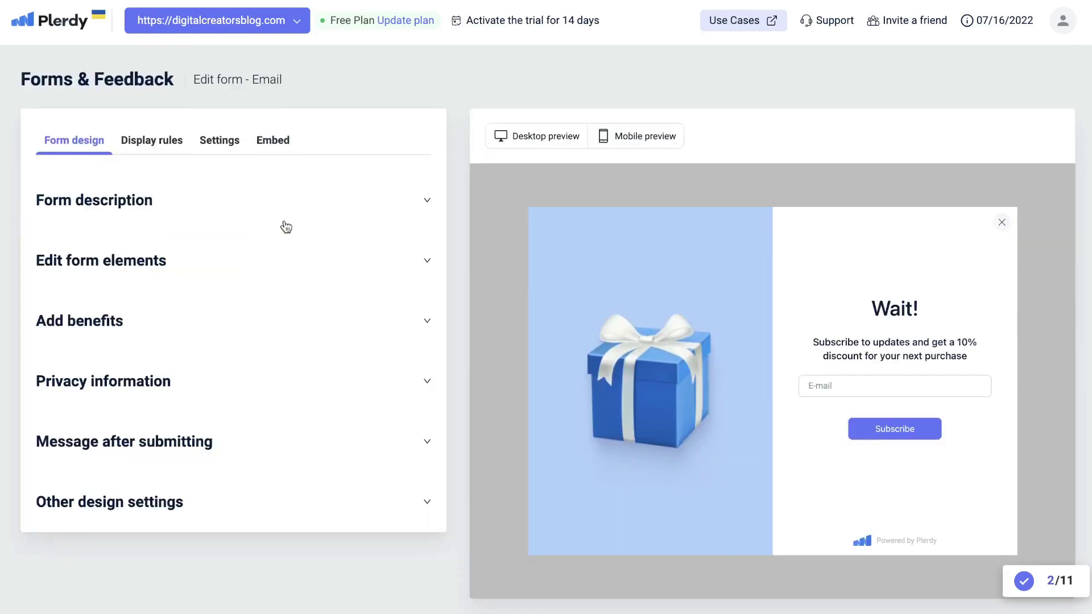
{"action": "scroll", "coordinate": [284, 225], "scroll_direction": "down", "scroll_amount": 1}
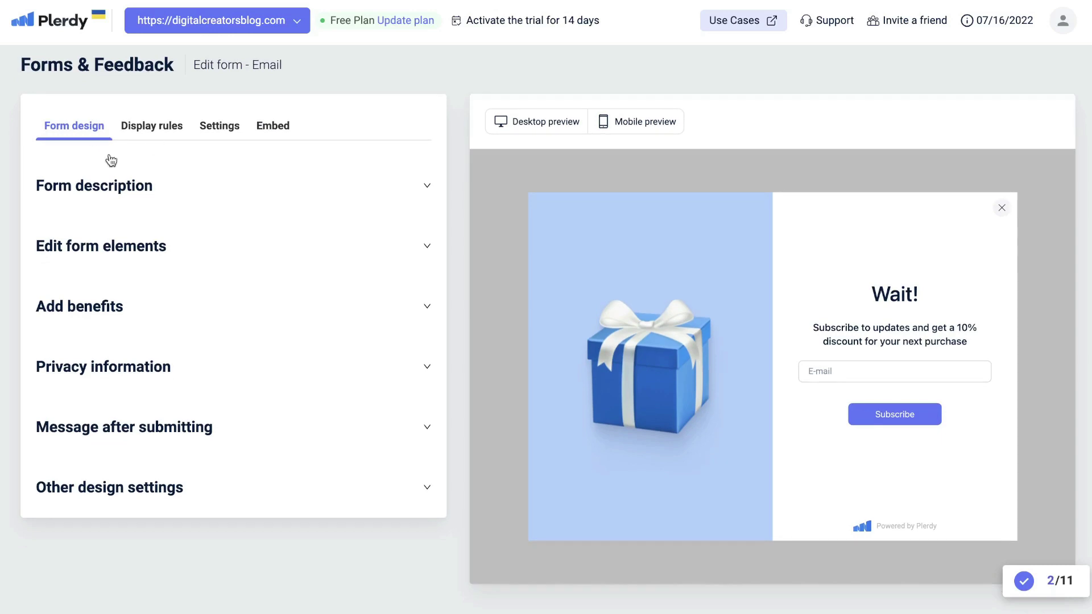
{"action": "left_click", "coordinate": [108, 186]}
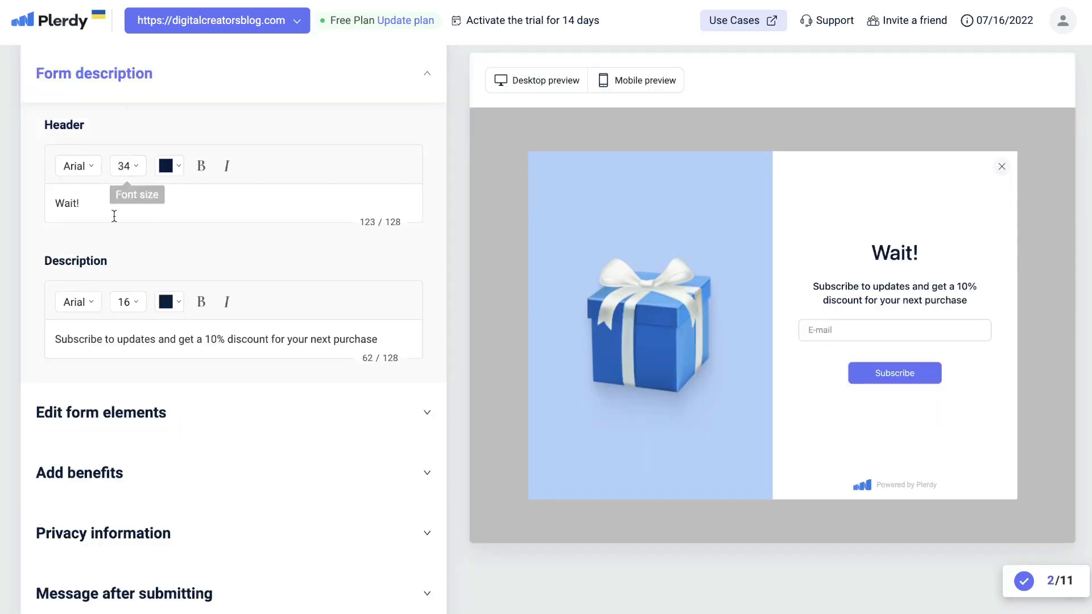
{"action": "scroll", "coordinate": [174, 196], "scroll_direction": "down", "scroll_amount": 1}
{"action": "left_click", "coordinate": [195, 360]}
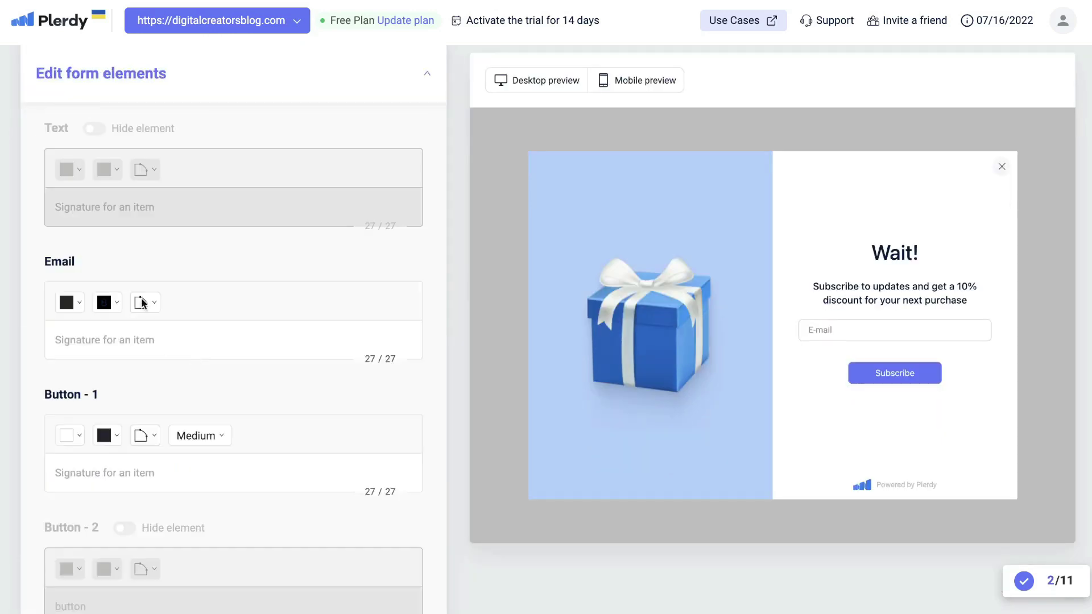
{"action": "scroll", "coordinate": [189, 122], "scroll_direction": "down", "scroll_amount": 6}
{"action": "left_click", "coordinate": [181, 406]}
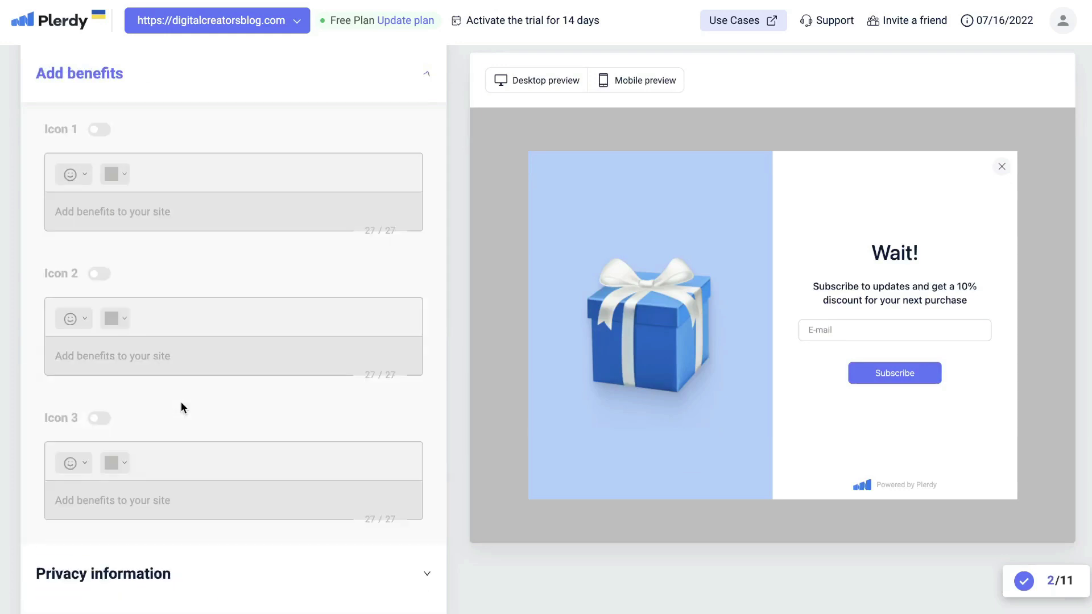
{"action": "scroll", "coordinate": [183, 408], "scroll_direction": "down", "scroll_amount": 5}
{"action": "left_click", "coordinate": [153, 254]}
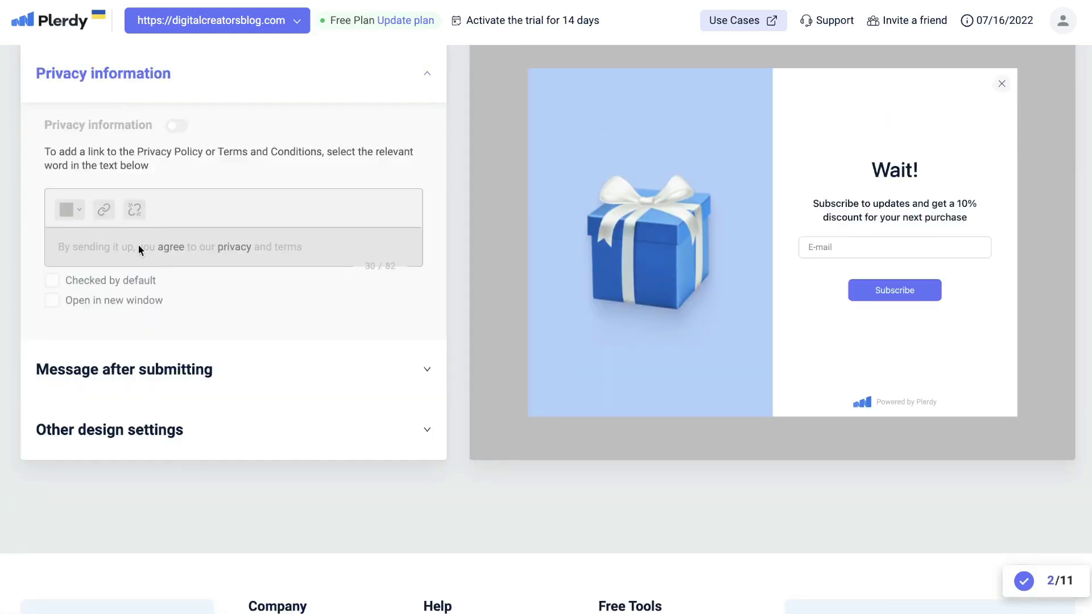
{"action": "left_click", "coordinate": [202, 373]}
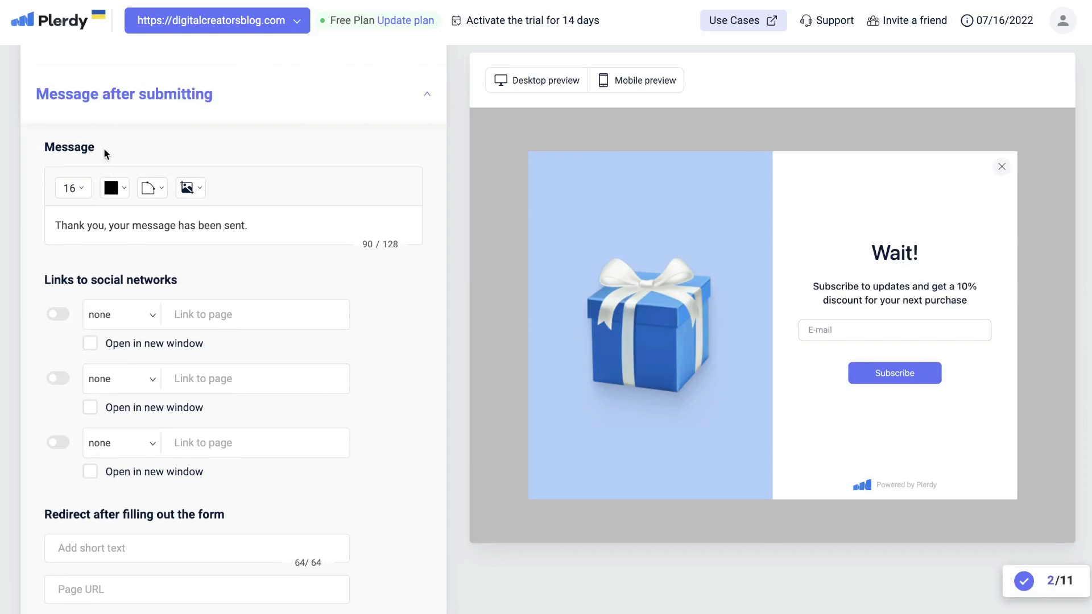
{"action": "left_click", "coordinate": [309, 110]}
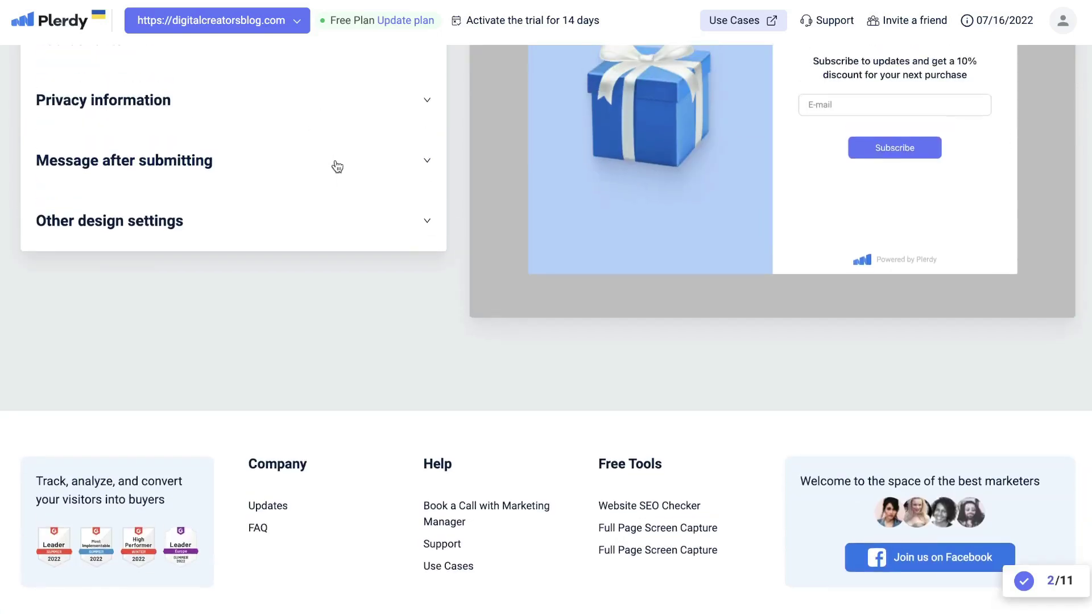
{"action": "left_click", "coordinate": [293, 221]}
{"action": "scroll", "coordinate": [91, 258], "scroll_direction": "up", "scroll_amount": 10}
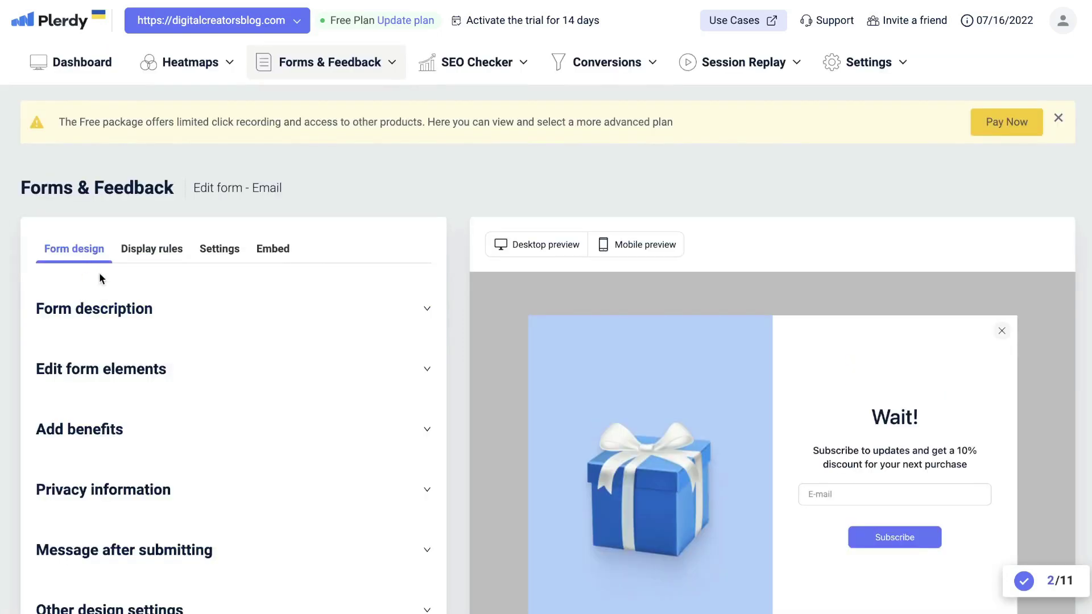
In Display rules, collapse the shortcut button settings and expand the form's timing options
{"action": "left_click", "coordinate": [134, 250]}
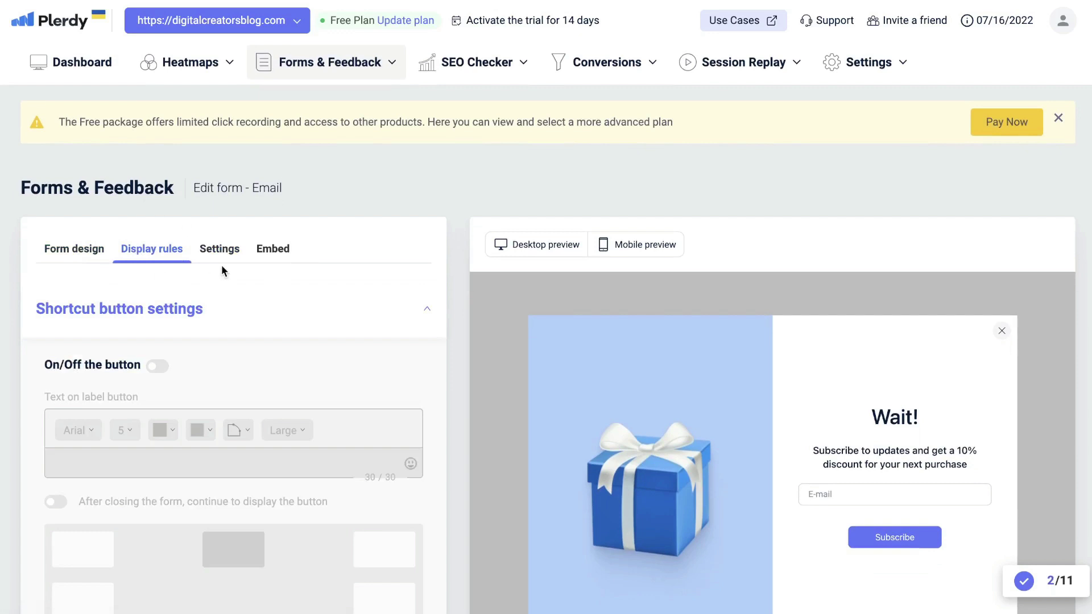
{"action": "scroll", "coordinate": [221, 265], "scroll_direction": "down", "scroll_amount": 1}
{"action": "left_click", "coordinate": [426, 242]}
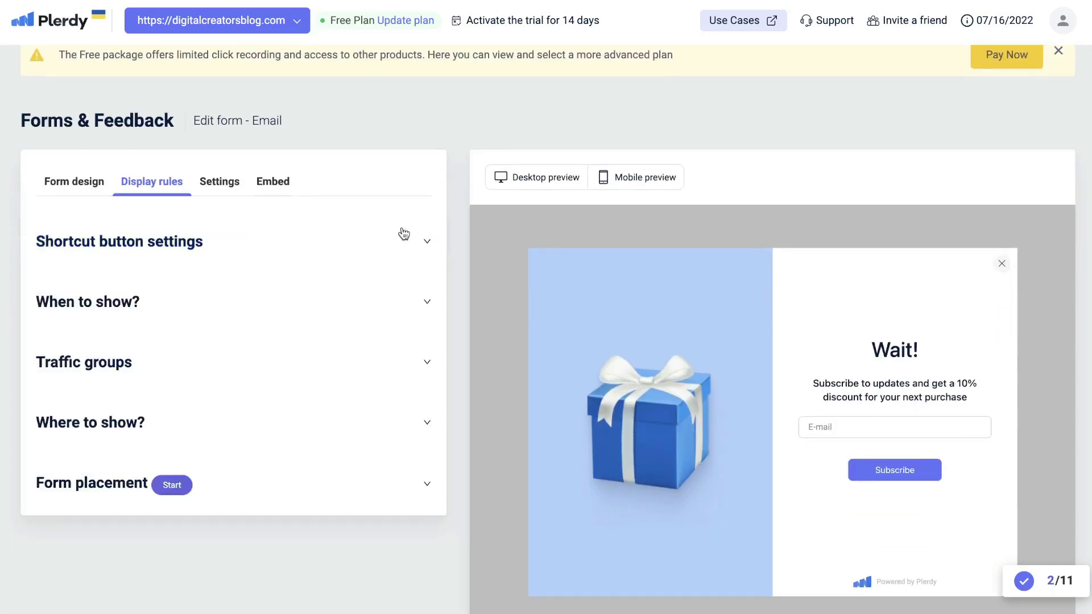
{"action": "left_click", "coordinate": [341, 312]}
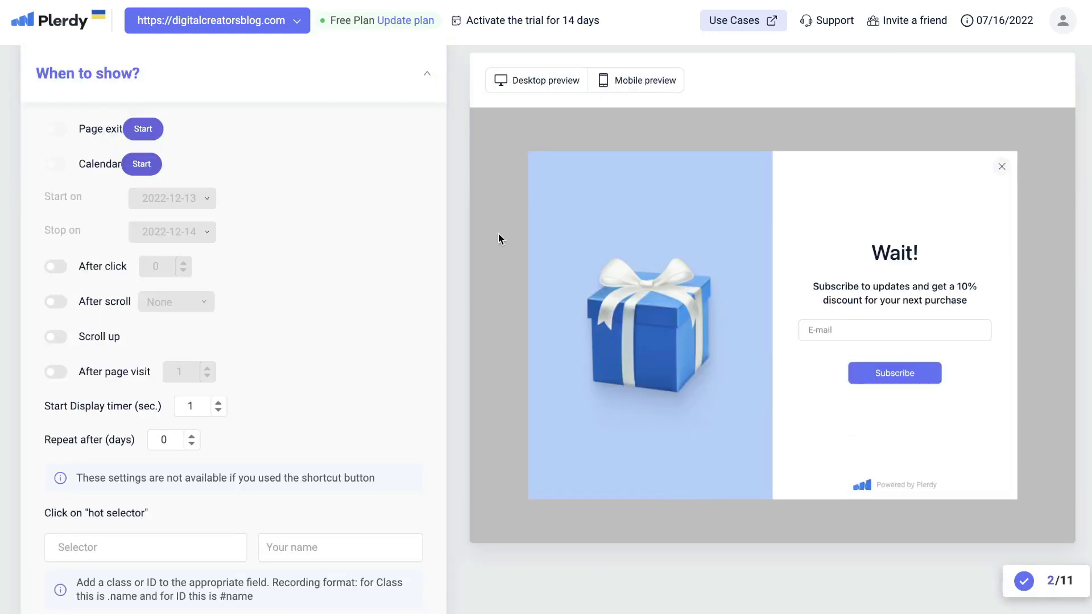
{"action": "scroll", "coordinate": [342, 273], "scroll_direction": "down", "scroll_amount": 1}
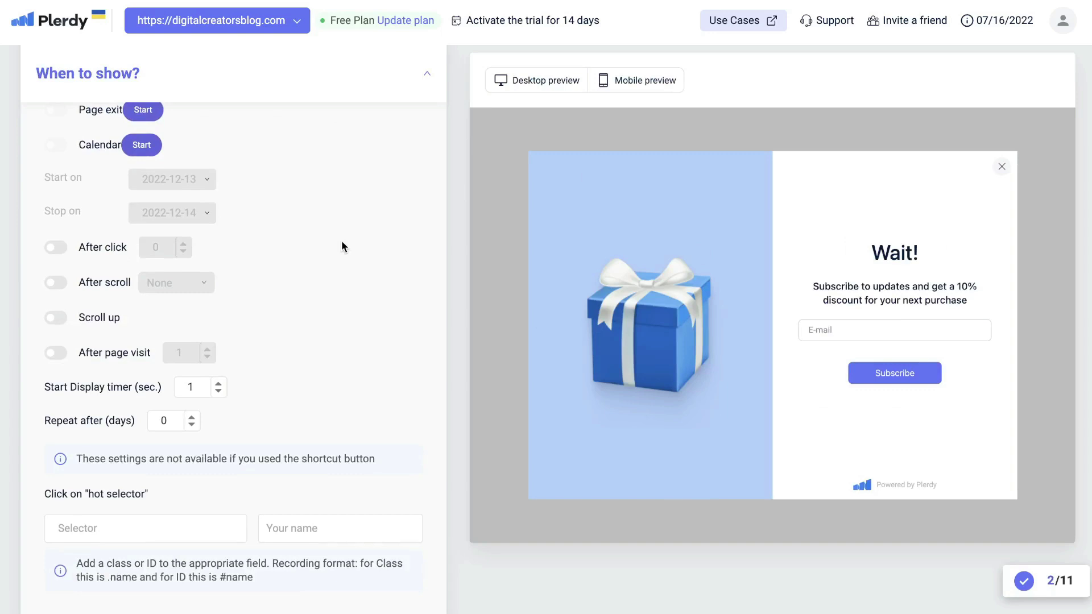
{"action": "scroll", "coordinate": [341, 240], "scroll_direction": "up", "scroll_amount": 1}
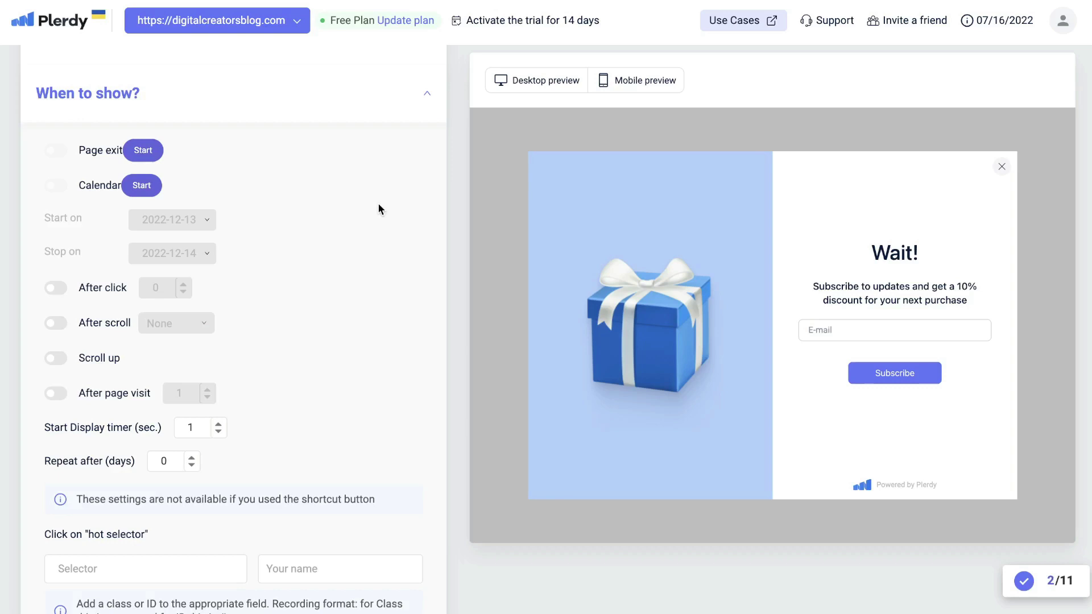
{"action": "scroll", "coordinate": [378, 202], "scroll_direction": "down", "scroll_amount": 5}
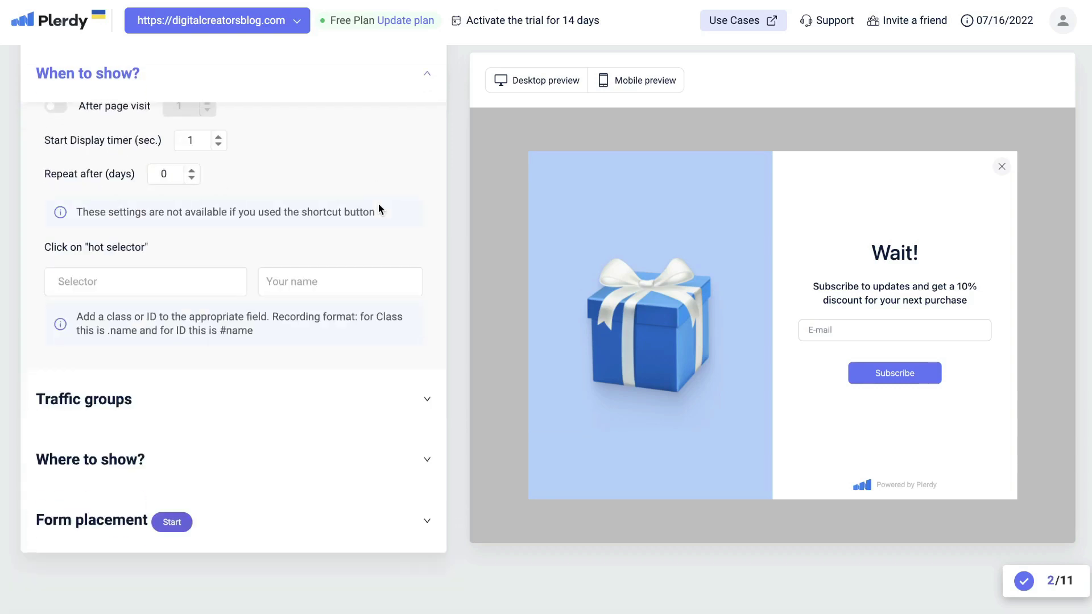
Expand 'Where to show?', then collapse it and expand 'Form placement'
{"action": "left_click", "coordinate": [85, 460]}
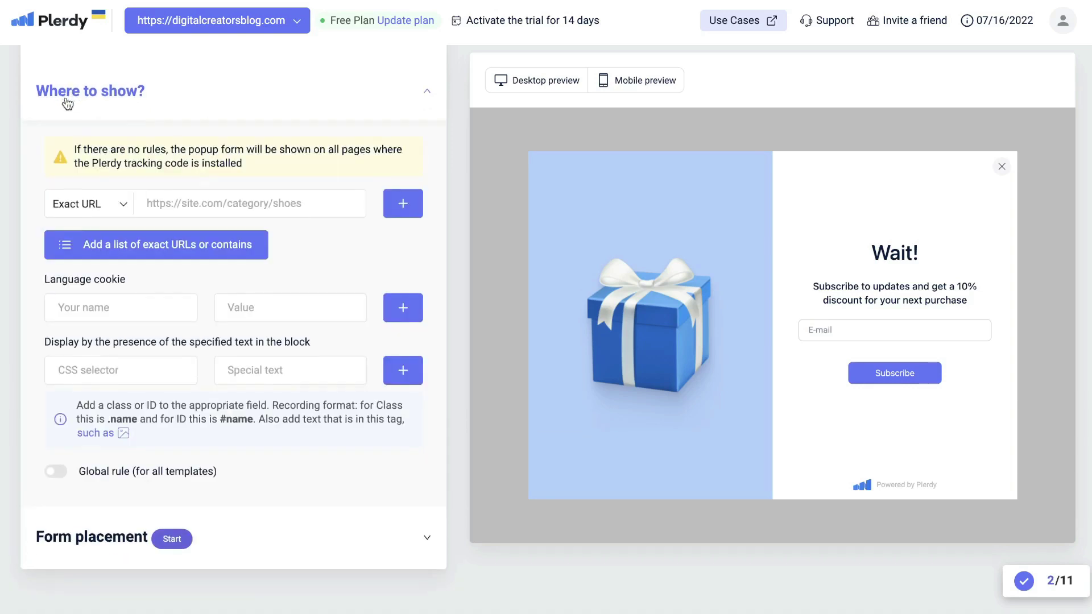
{"action": "left_click", "coordinate": [253, 100]}
{"action": "left_click", "coordinate": [233, 170]}
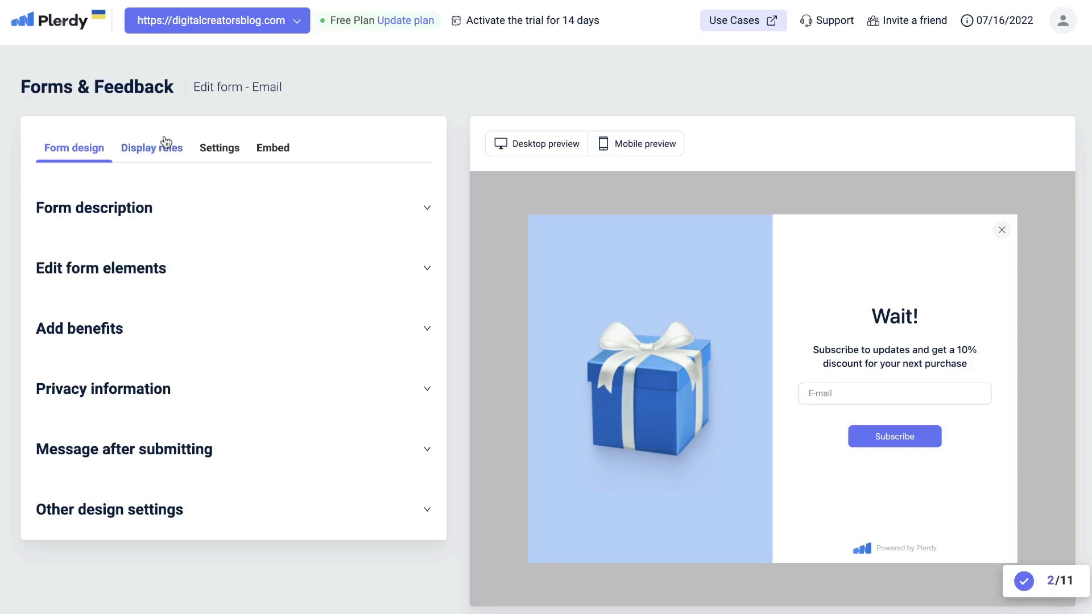
Go to the form's Settings > Embed section to see its iframe code
{"action": "left_click", "coordinate": [220, 147]}
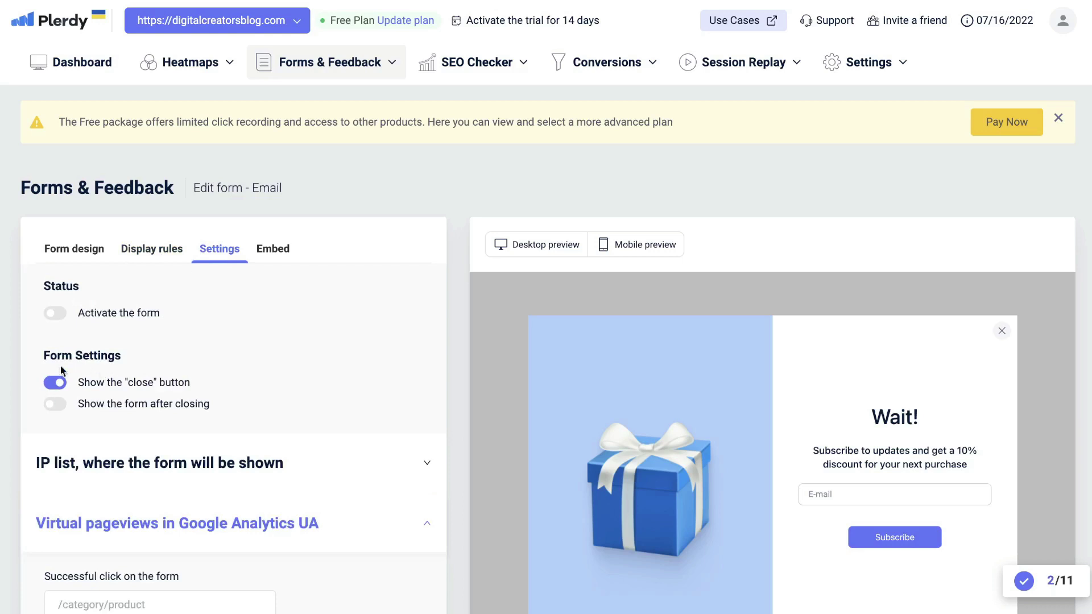
{"action": "left_click", "coordinate": [288, 248]}
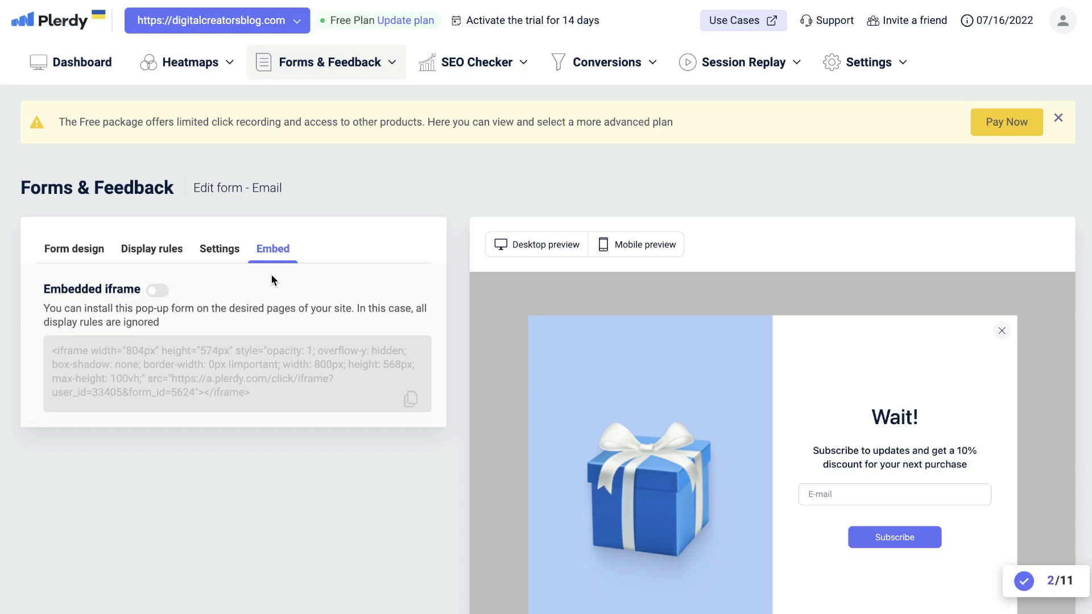
Open Forms & Feedback Reports to see the Email form's 0 impressions and 0 leads
{"action": "left_click", "coordinate": [301, 173]}
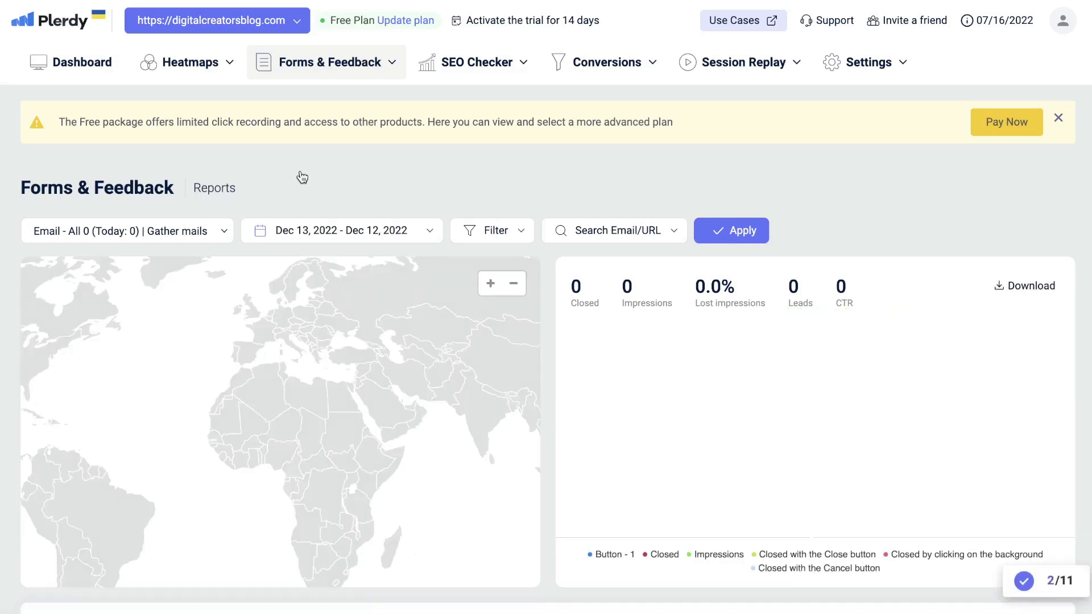
{"action": "scroll", "coordinate": [661, 313], "scroll_direction": "down", "scroll_amount": 3}
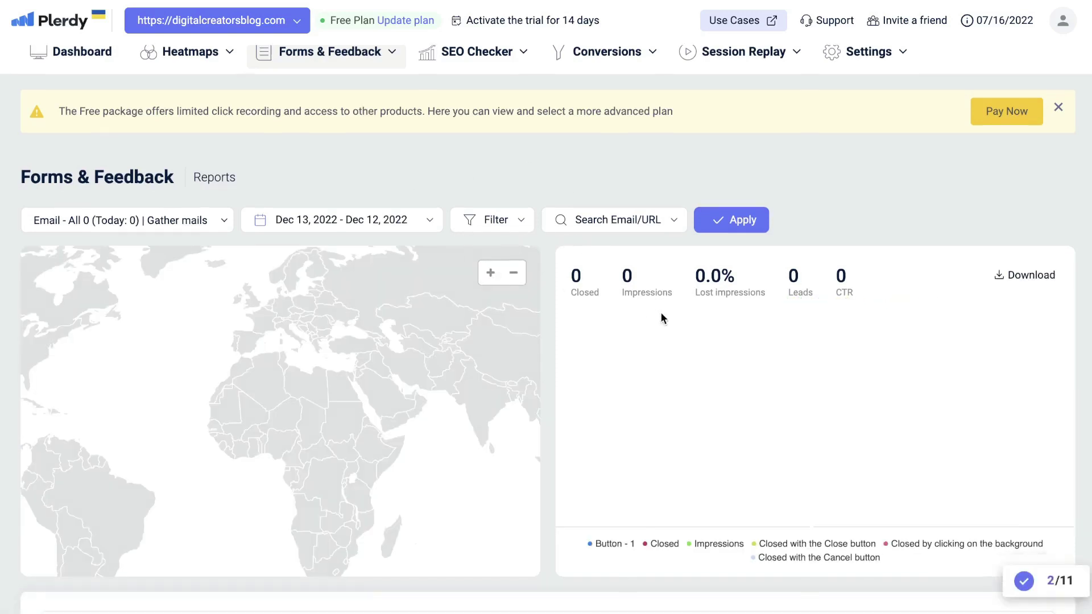
{"action": "scroll", "coordinate": [661, 312], "scroll_direction": "up", "scroll_amount": 4}
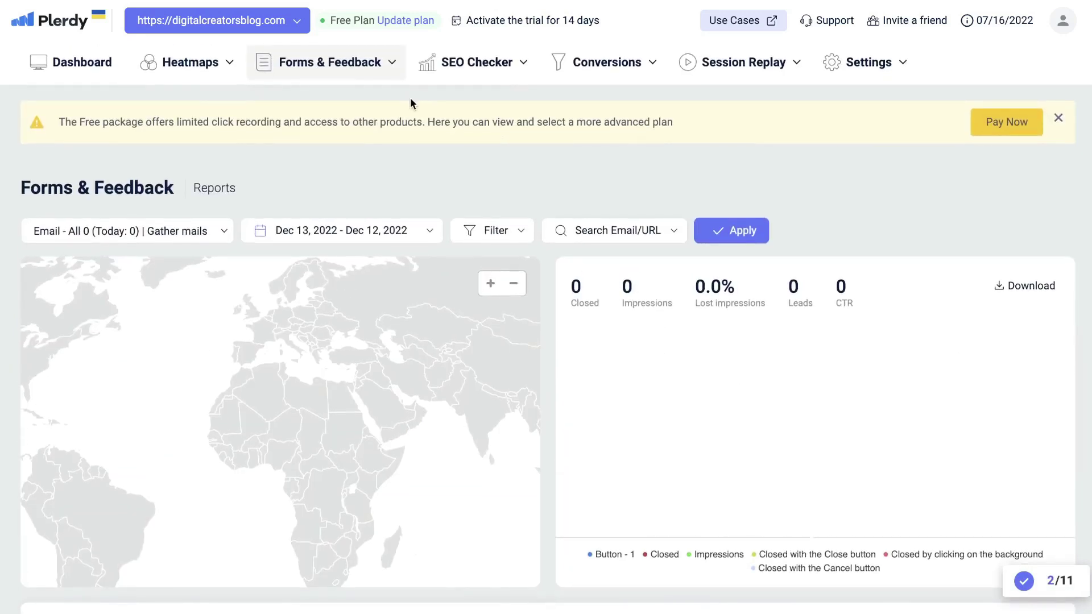
Open the SEO Checker page analysis and scroll through its empty error summary
{"action": "left_click", "coordinate": [485, 97]}
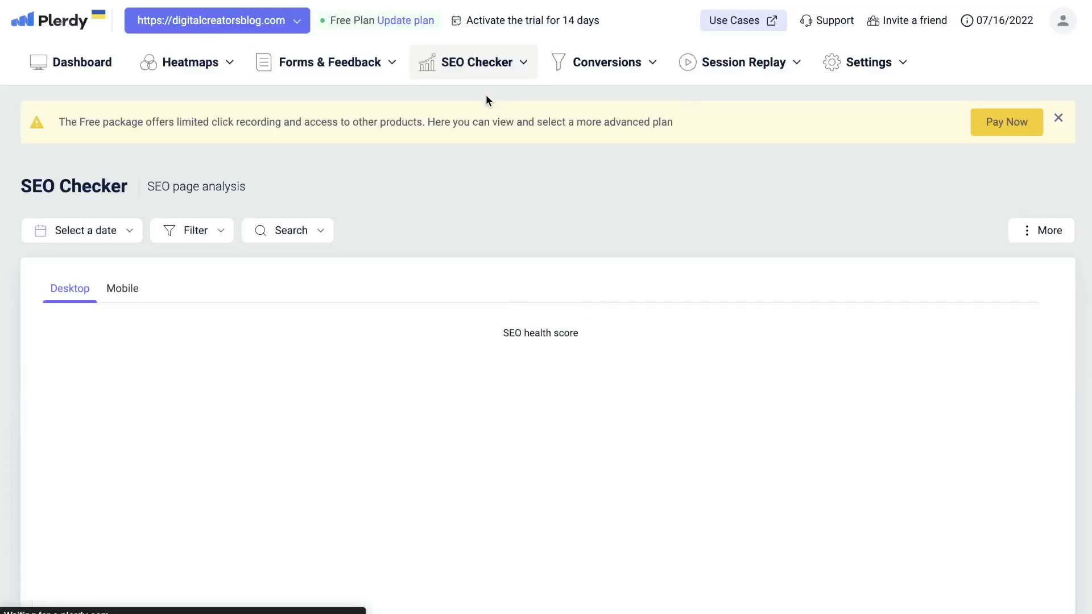
{"action": "scroll", "coordinate": [432, 166], "scroll_direction": "down", "scroll_amount": 1}
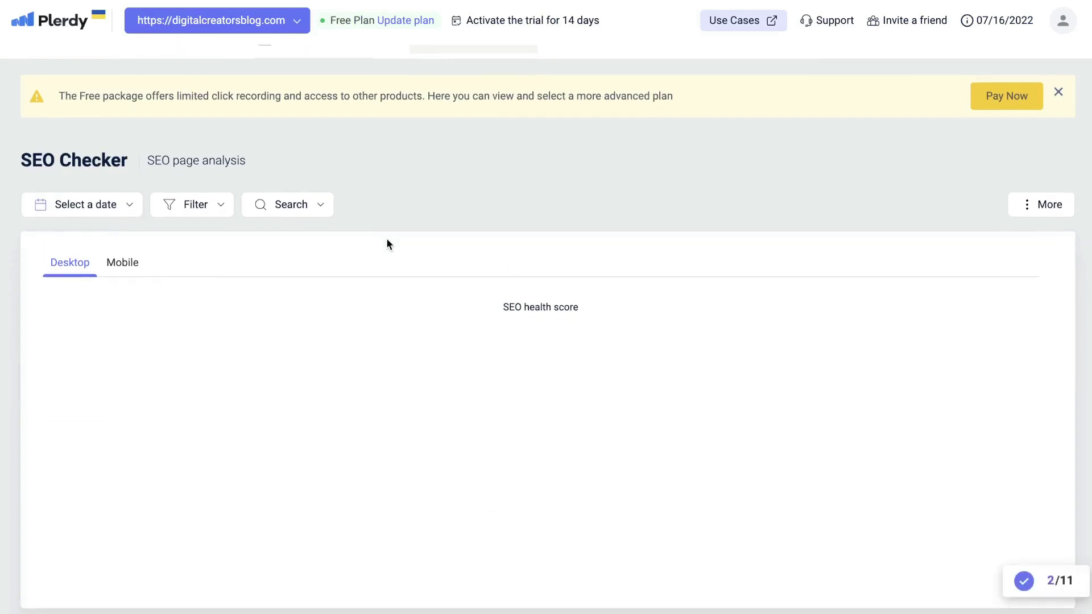
{"action": "scroll", "coordinate": [307, 290], "scroll_direction": "down", "scroll_amount": 3}
{"action": "scroll", "coordinate": [307, 288], "scroll_direction": "down", "scroll_amount": 5}
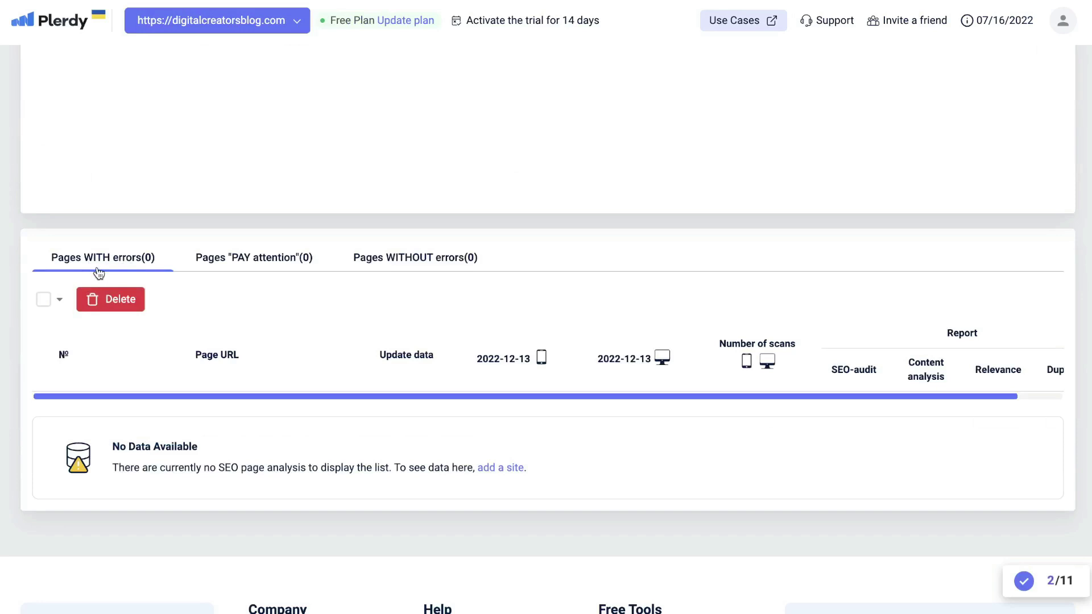
Show the Pages "PAY attention" list, which holds 0 pages
{"action": "left_click", "coordinate": [218, 263]}
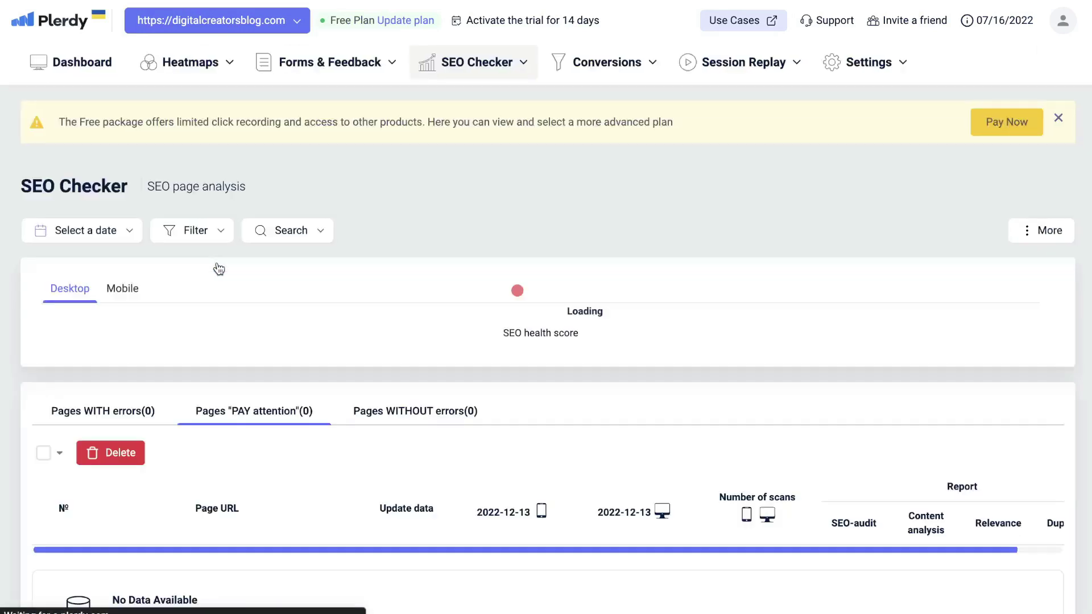
{"action": "scroll", "coordinate": [350, 319], "scroll_direction": "down", "scroll_amount": 10}
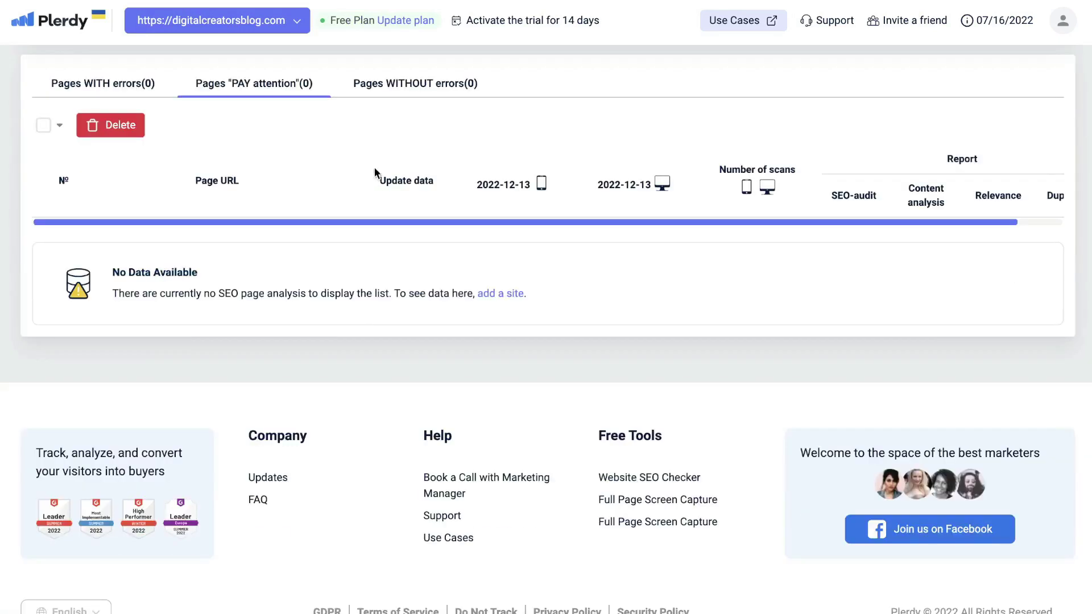
{"action": "scroll", "coordinate": [399, 174], "scroll_direction": "up", "scroll_amount": 3}
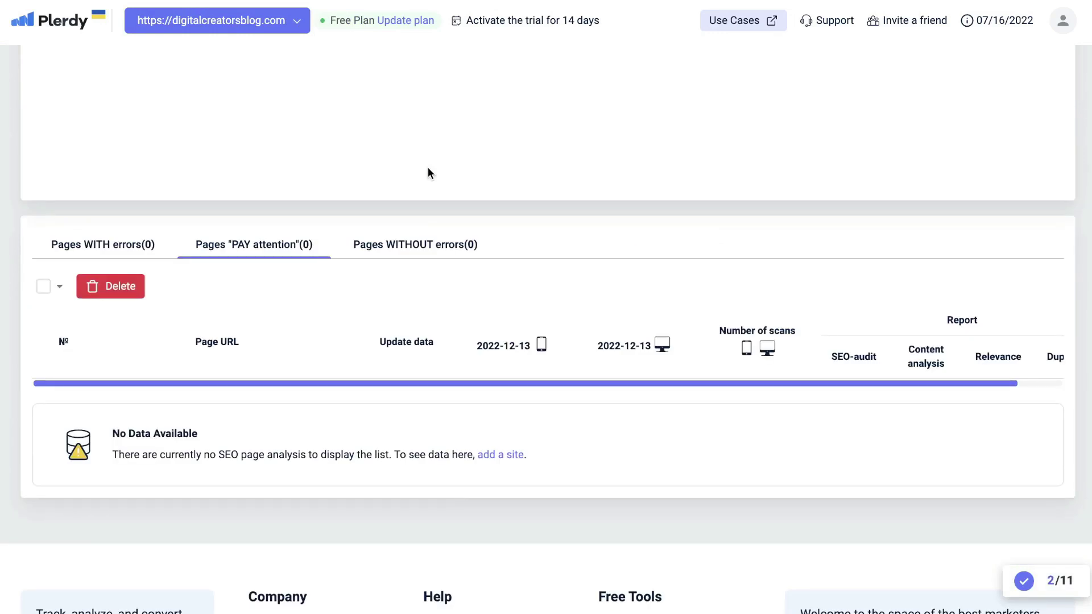
{"action": "scroll", "coordinate": [428, 168], "scroll_direction": "up", "scroll_amount": 5}
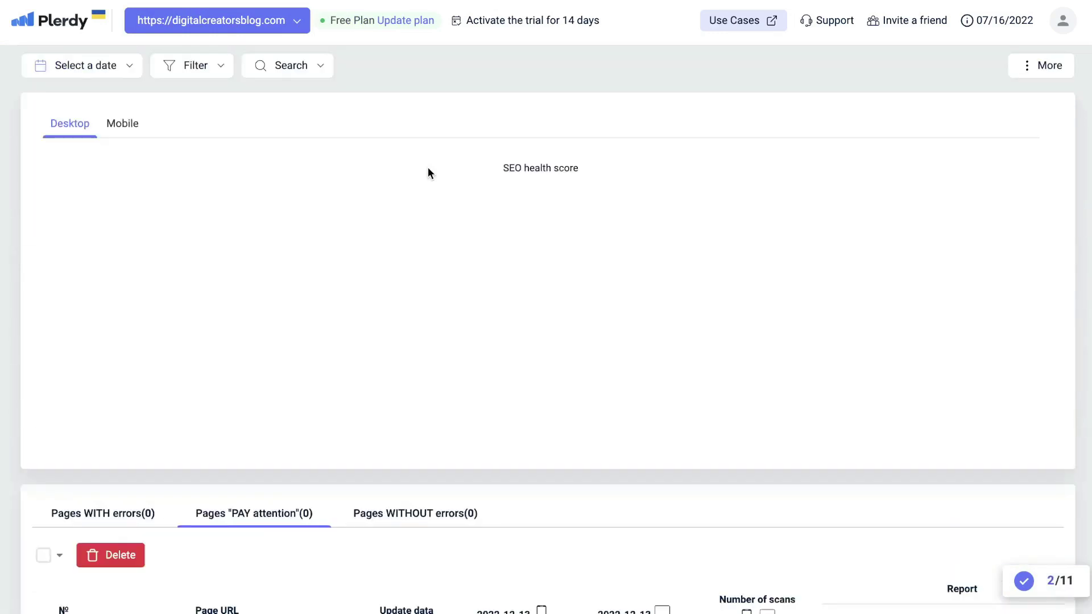
{"action": "scroll", "coordinate": [429, 173], "scroll_direction": "up", "scroll_amount": 3}
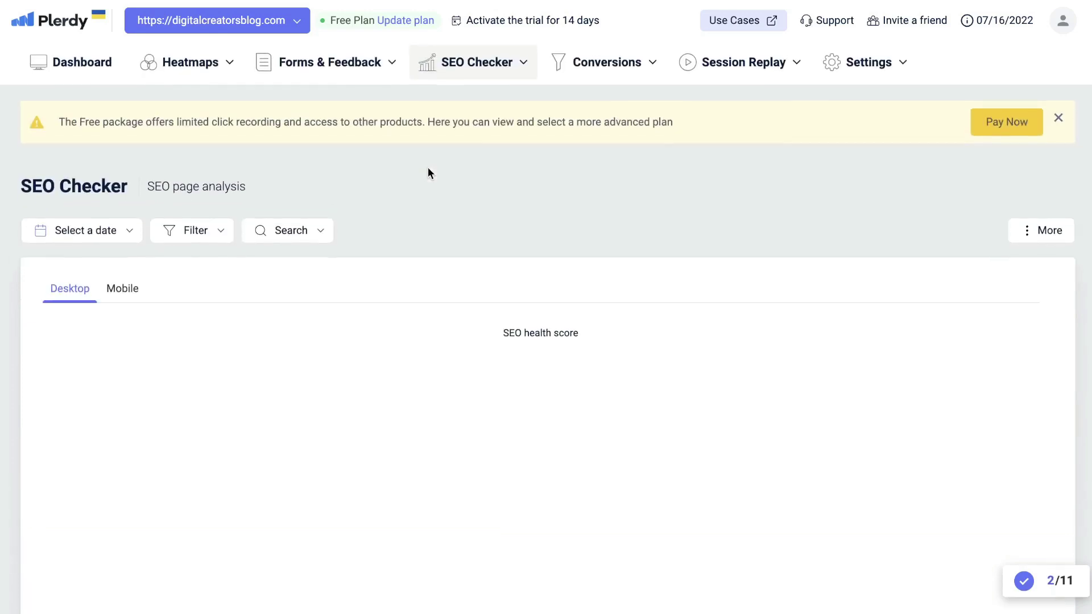
Open the SEO Checker's Google Search Console data and look it over
{"action": "mouse_move", "coordinate": [477, 62]}
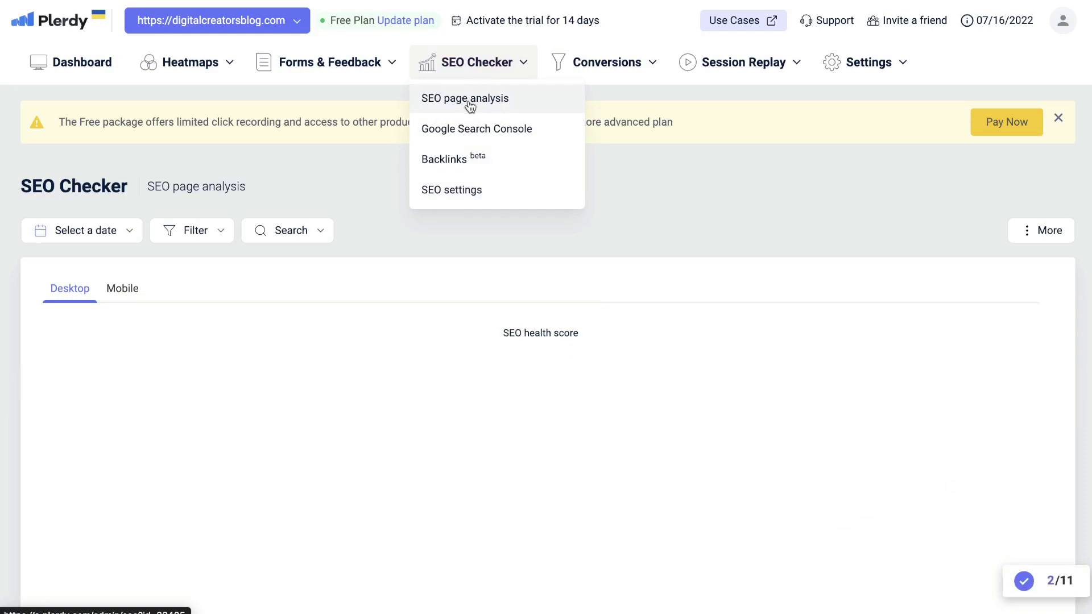
{"action": "left_click", "coordinate": [480, 129]}
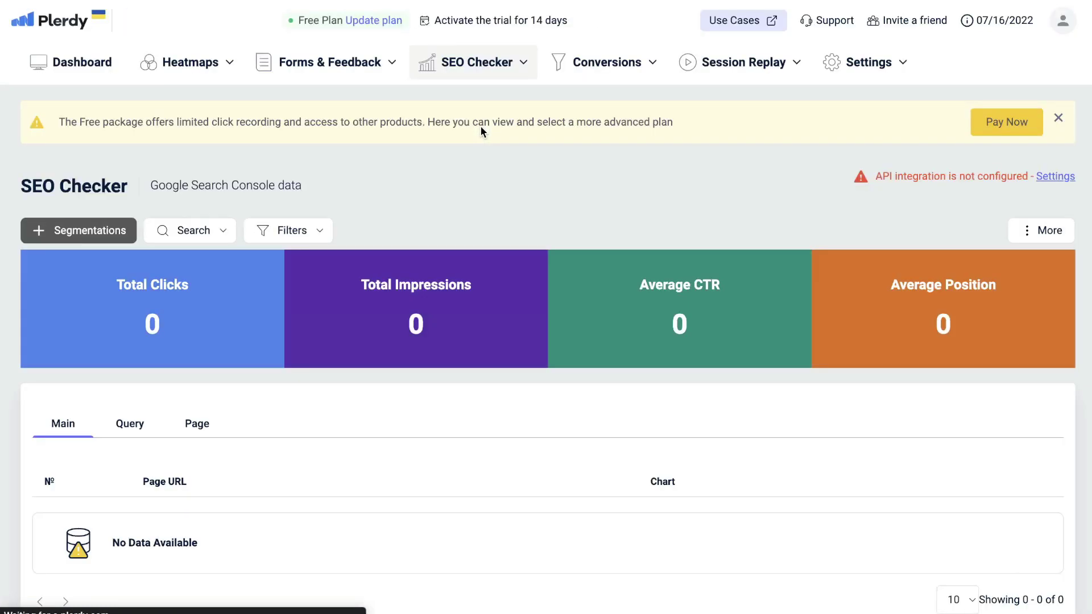
{"action": "scroll", "coordinate": [512, 247], "scroll_direction": "down", "scroll_amount": 1}
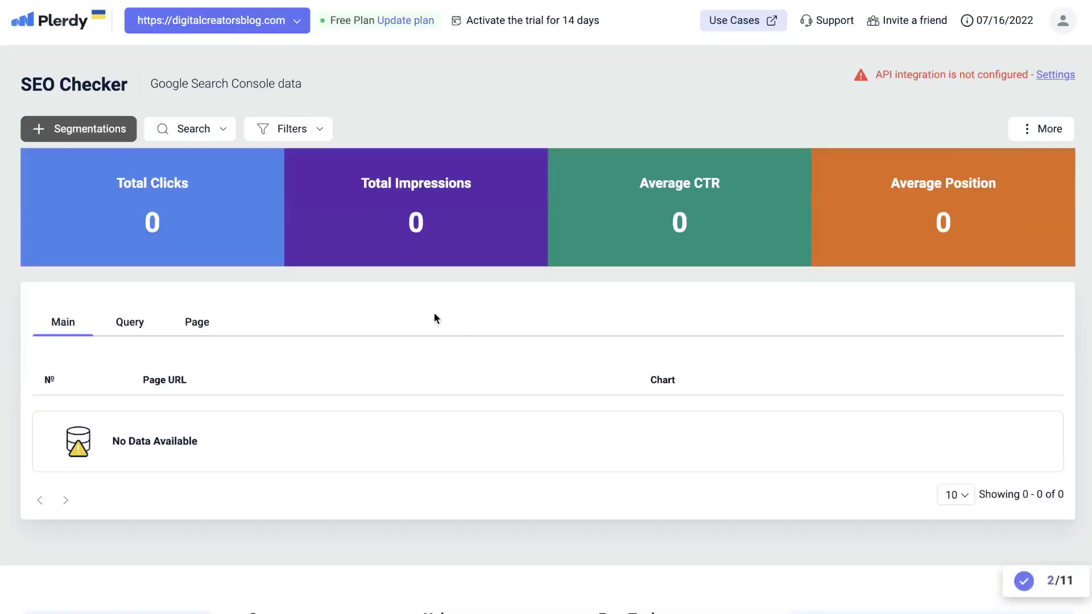
{"action": "scroll", "coordinate": [457, 302], "scroll_direction": "up", "scroll_amount": 1}
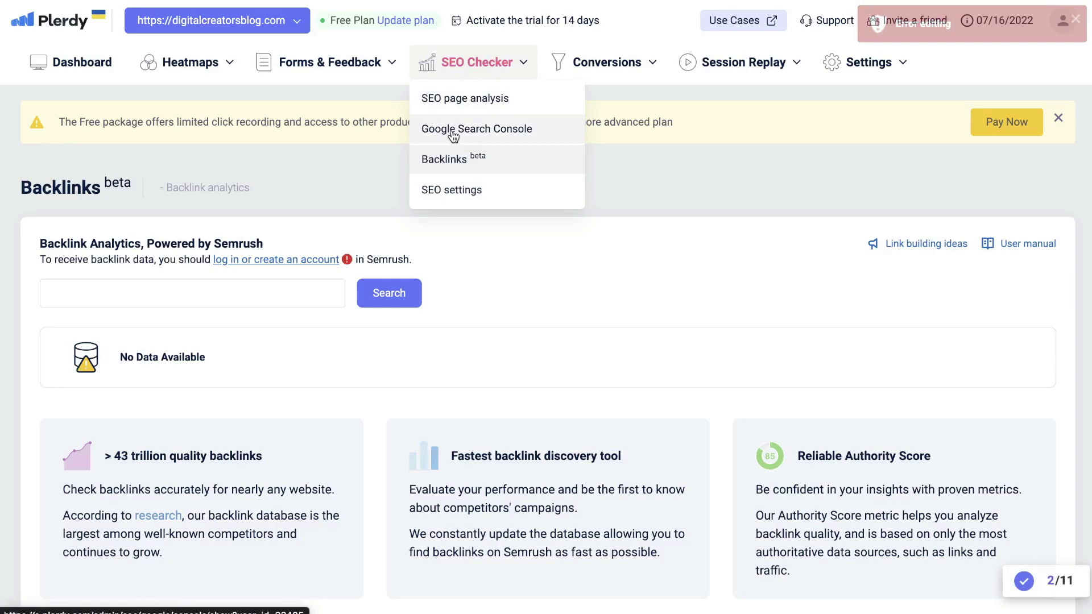
Open the Backlinks analysis and scroll through its contents
{"action": "left_click", "coordinate": [477, 161]}
{"action": "scroll", "coordinate": [495, 305], "scroll_direction": "down", "scroll_amount": 1}
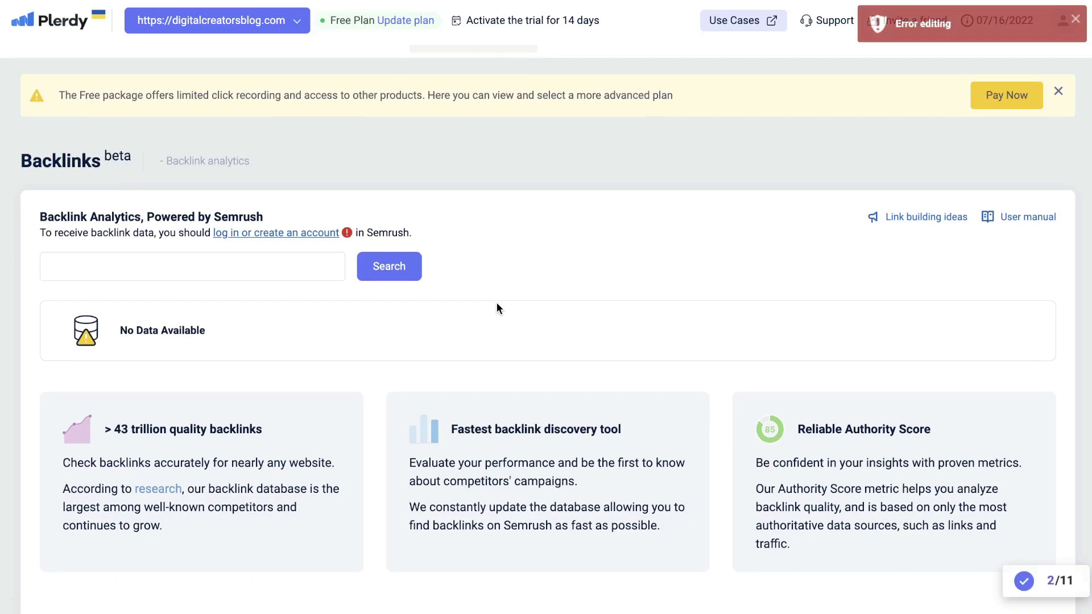
{"action": "scroll", "coordinate": [496, 303], "scroll_direction": "down", "scroll_amount": 2}
{"action": "left_click_drag", "start_coordinate": [38, 168], "coordinate": [312, 189]}
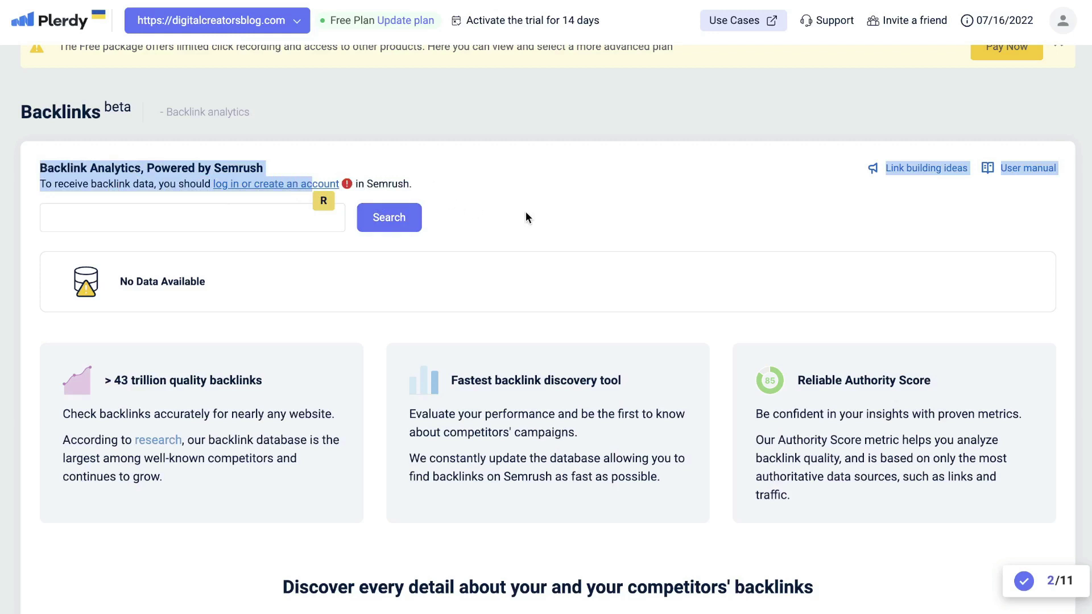
{"action": "scroll", "coordinate": [525, 211], "scroll_direction": "up", "scroll_amount": 1}
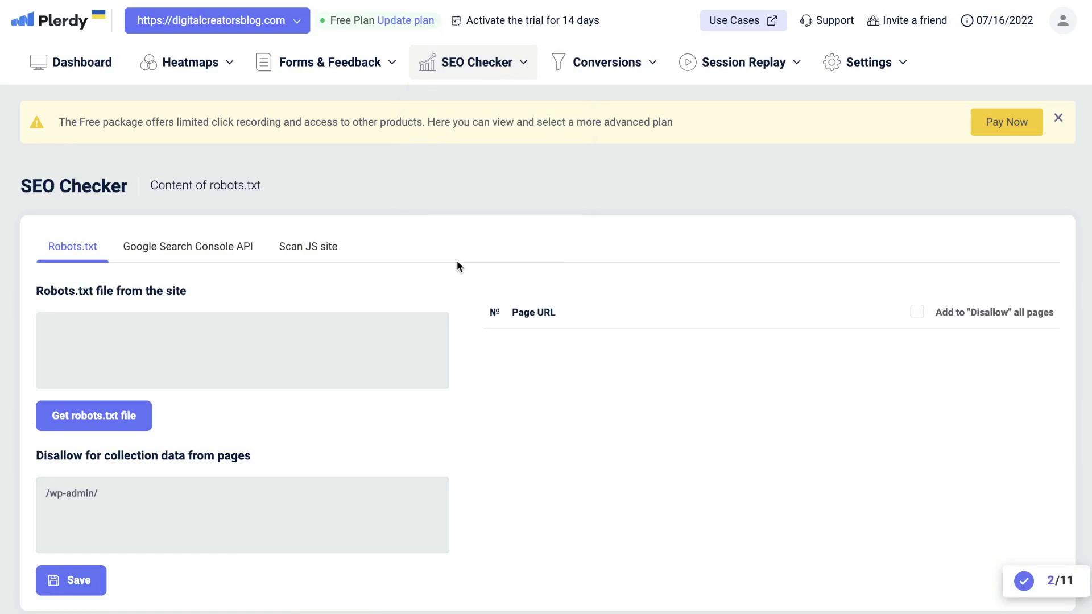
Review the Google Search Console API setup steps
{"action": "scroll", "coordinate": [457, 266], "scroll_direction": "down", "scroll_amount": 1}
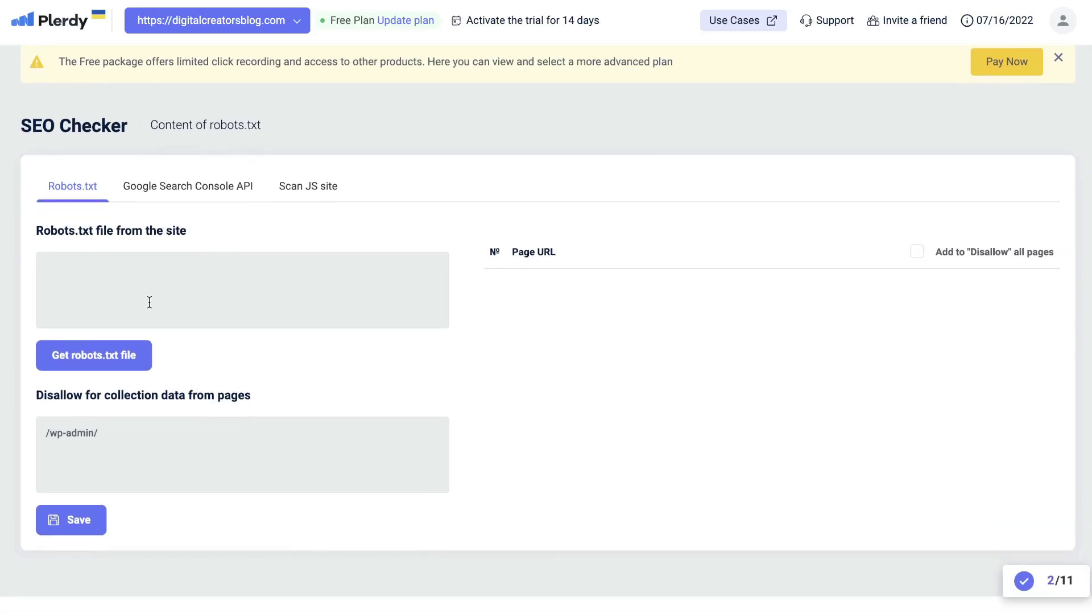
{"action": "scroll", "coordinate": [113, 347], "scroll_direction": "down", "scroll_amount": 1}
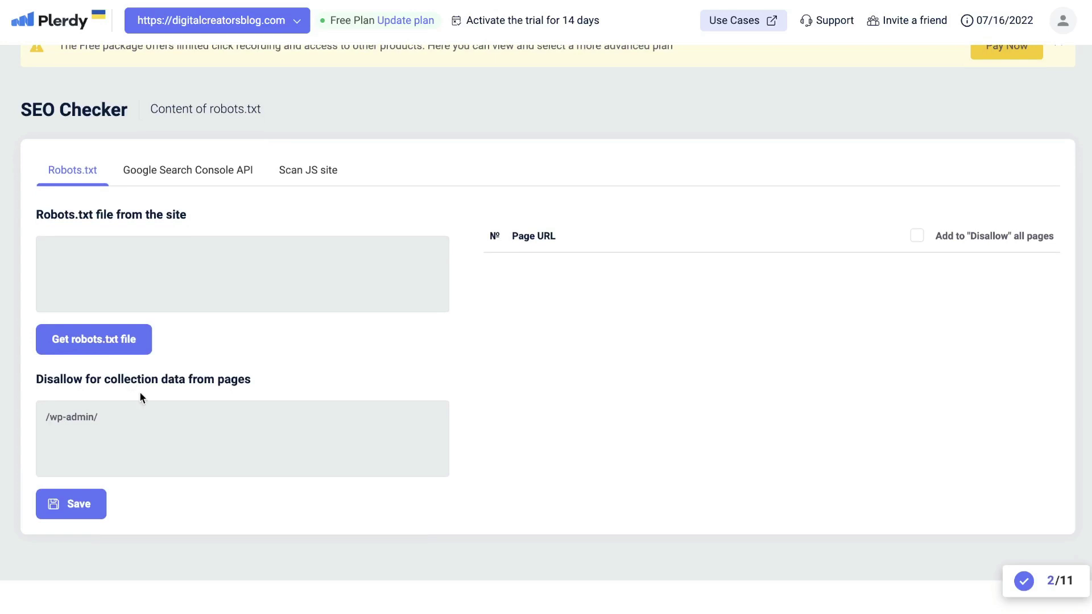
{"action": "left_click", "coordinate": [183, 183]}
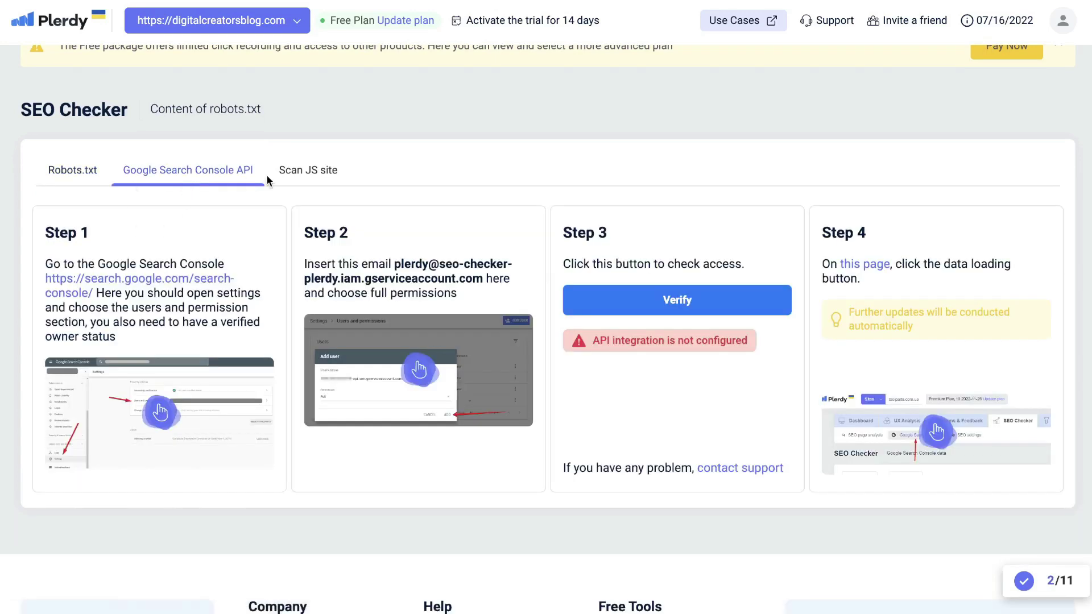
Check the Scan JS site options, then view the robots.txt settings excluding /wp-admin/
{"action": "left_click", "coordinate": [296, 171]}
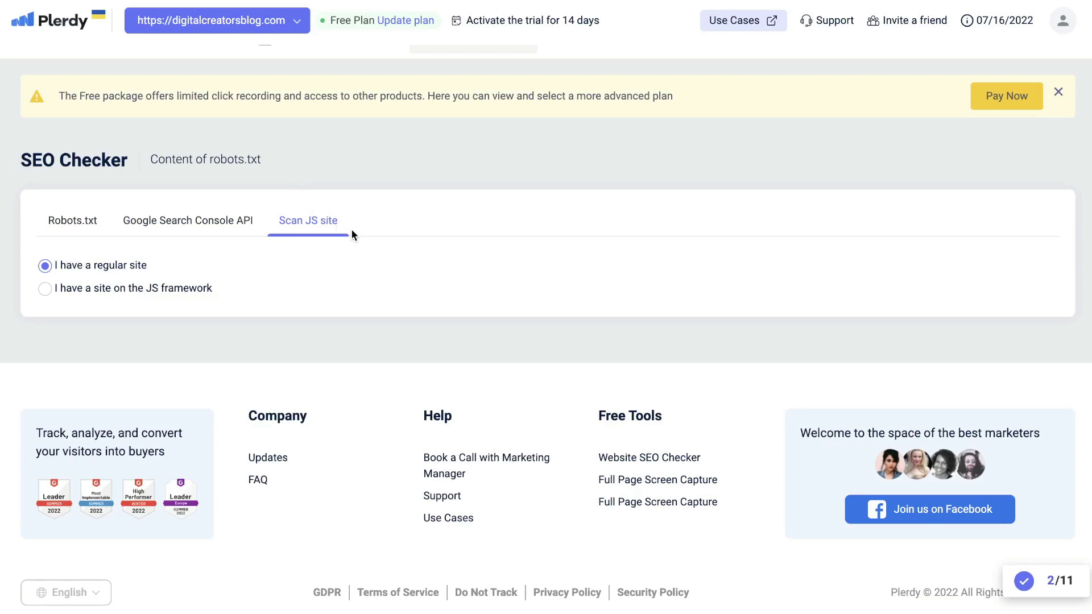
{"action": "left_click", "coordinate": [456, 77]}
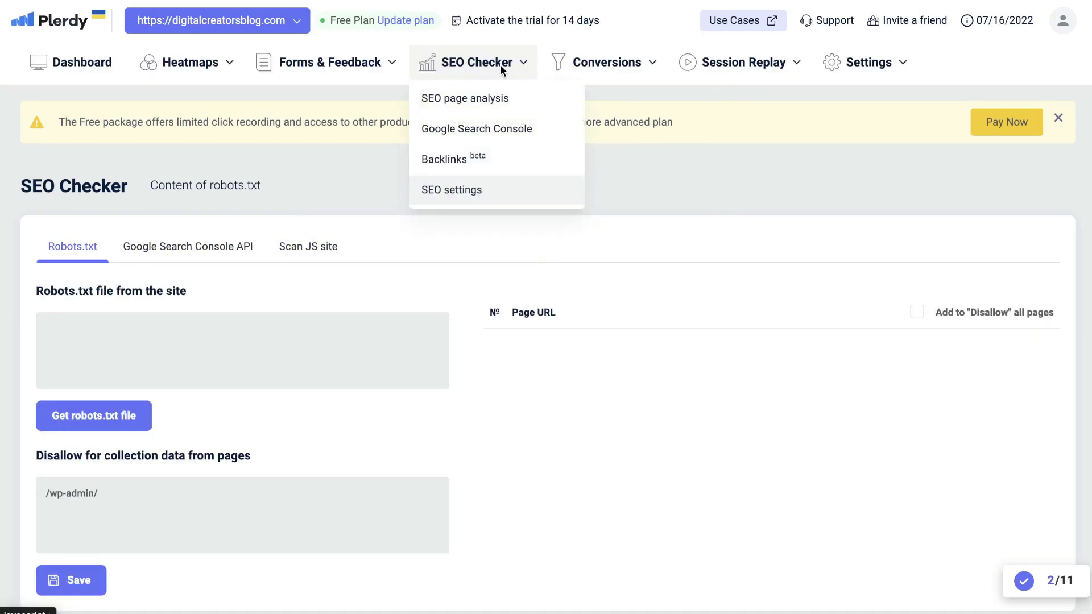
{"action": "mouse_move", "coordinate": [626, 64]}
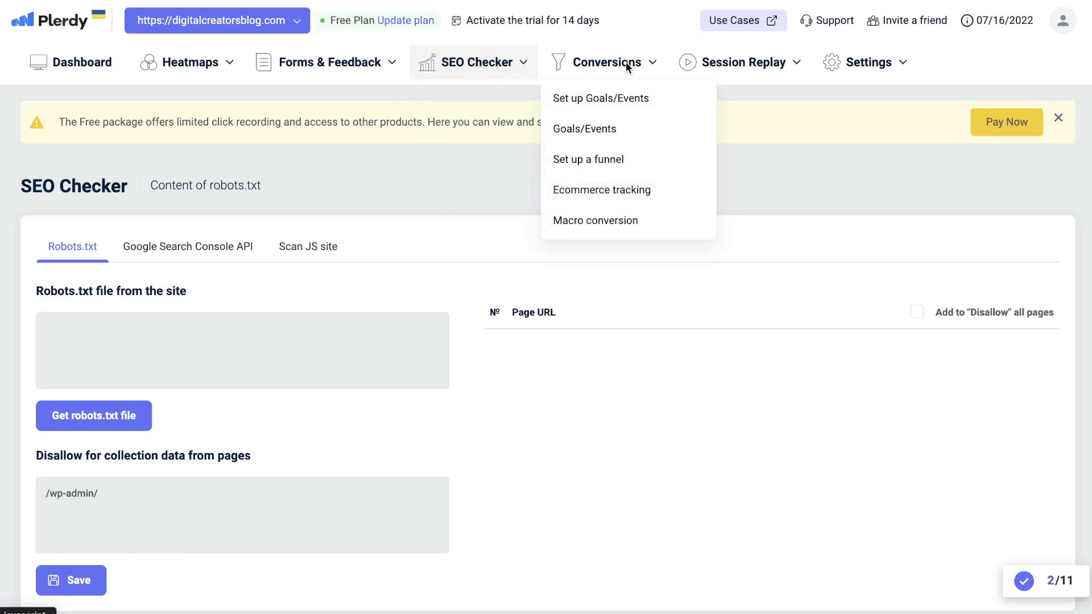
Read through the Set up Goals/Events rules panel, then open the paid-only Goals/Events list
{"action": "left_click", "coordinate": [617, 102]}
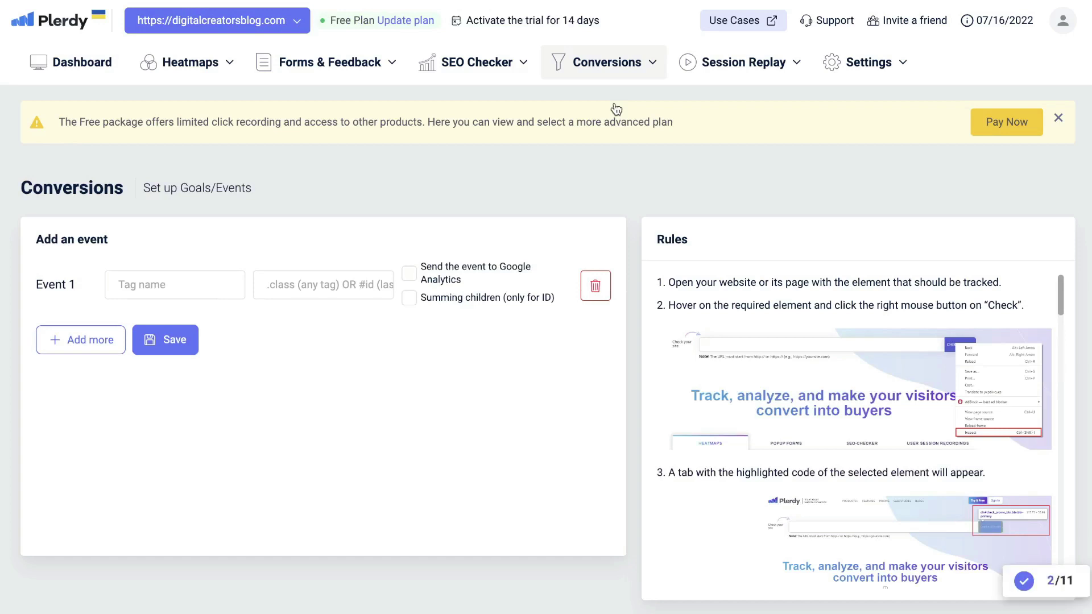
{"action": "scroll", "coordinate": [444, 135], "scroll_direction": "down", "scroll_amount": 1}
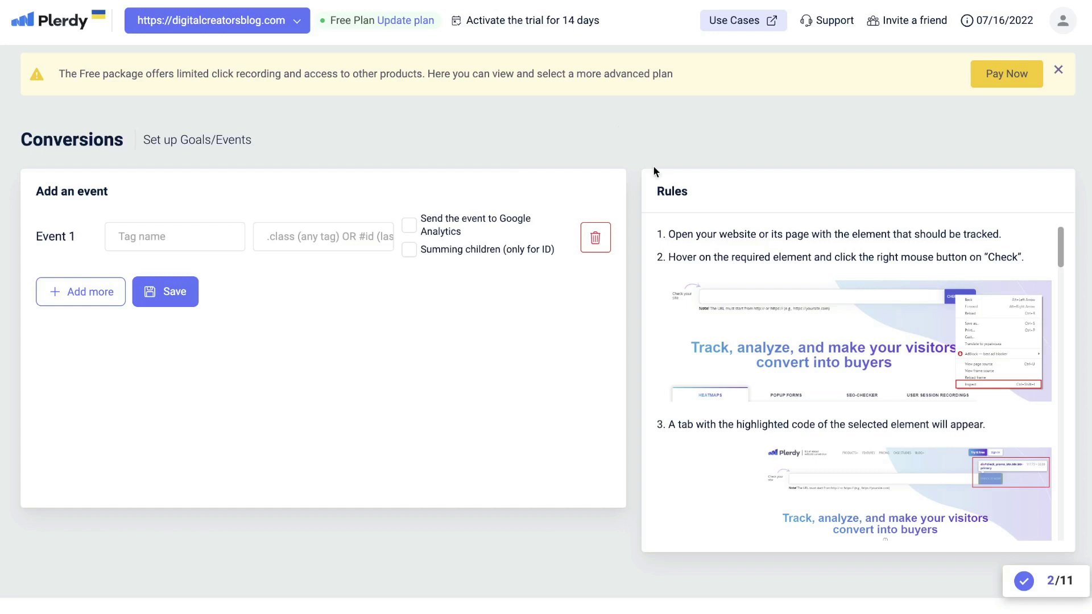
{"action": "scroll", "coordinate": [701, 238], "scroll_direction": "down", "scroll_amount": 1}
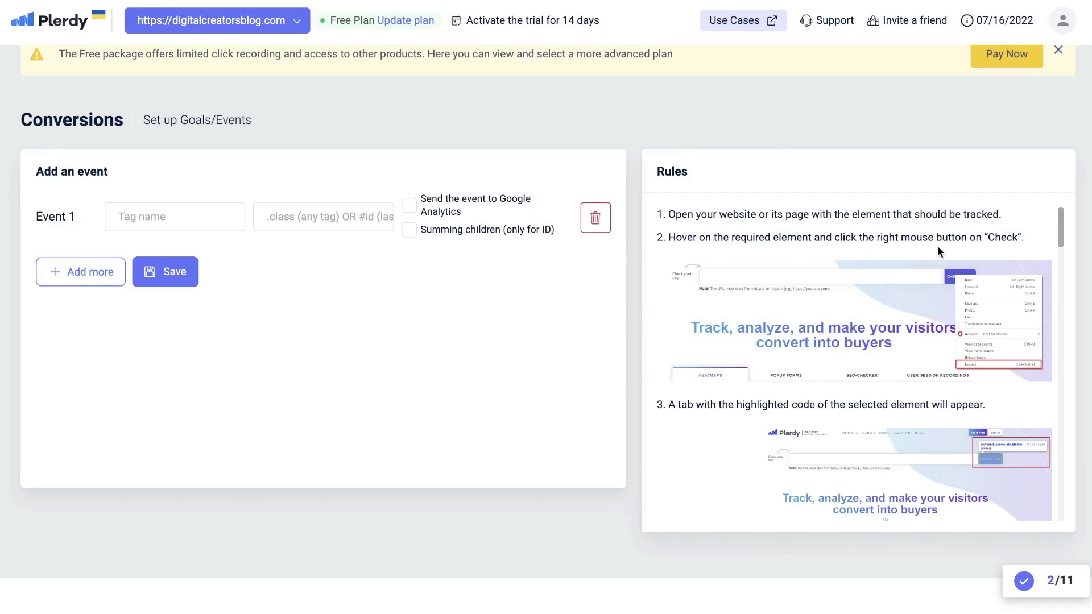
{"action": "scroll", "coordinate": [714, 126], "scroll_direction": "up", "scroll_amount": 1}
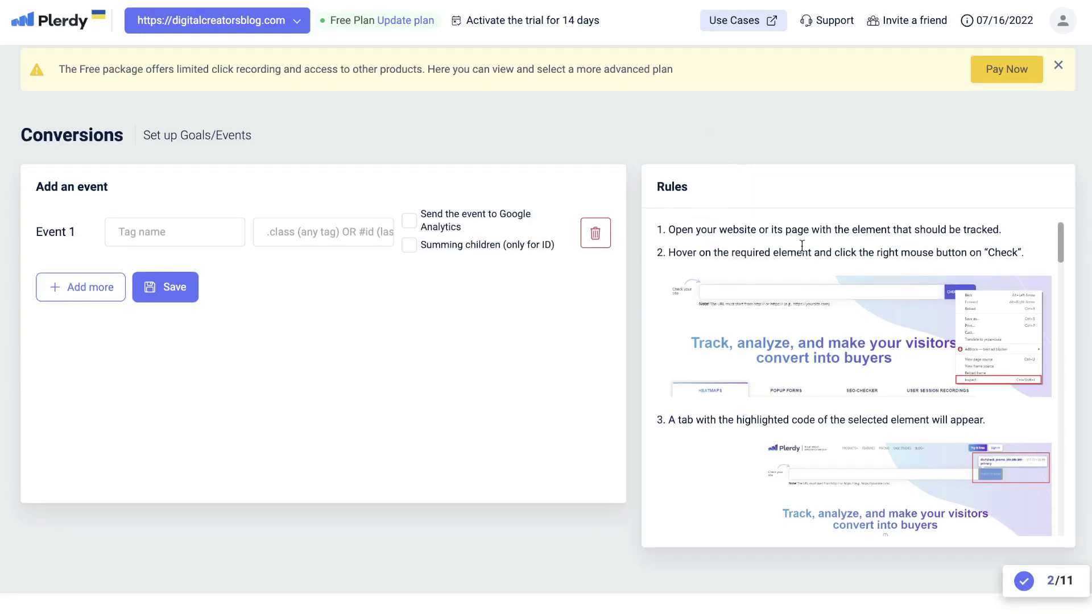
{"action": "scroll", "coordinate": [817, 272], "scroll_direction": "down", "scroll_amount": 2}
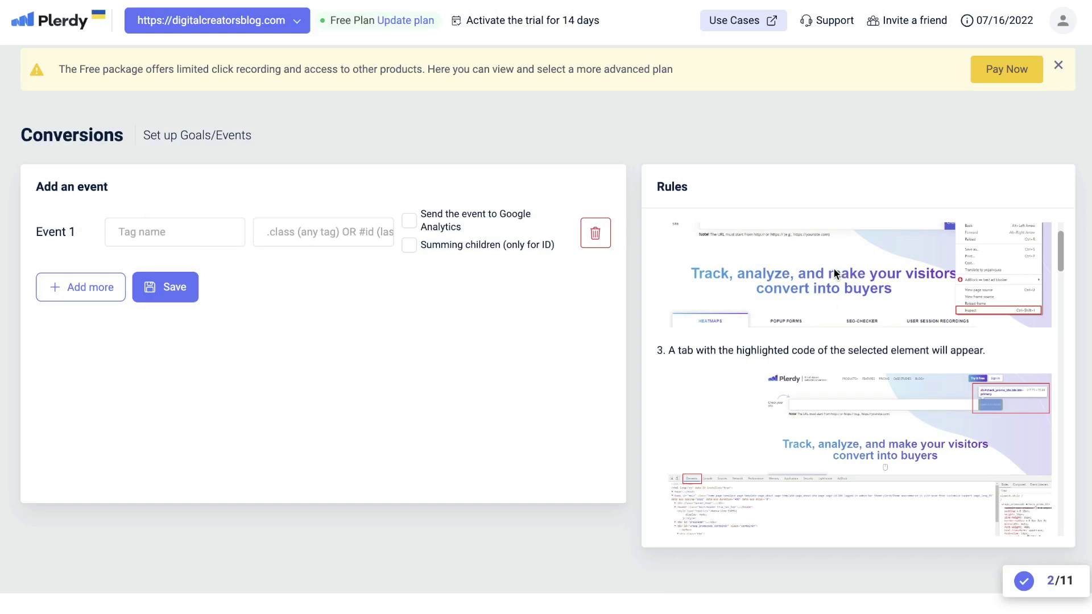
{"action": "scroll", "coordinate": [770, 352], "scroll_direction": "down", "scroll_amount": 12}
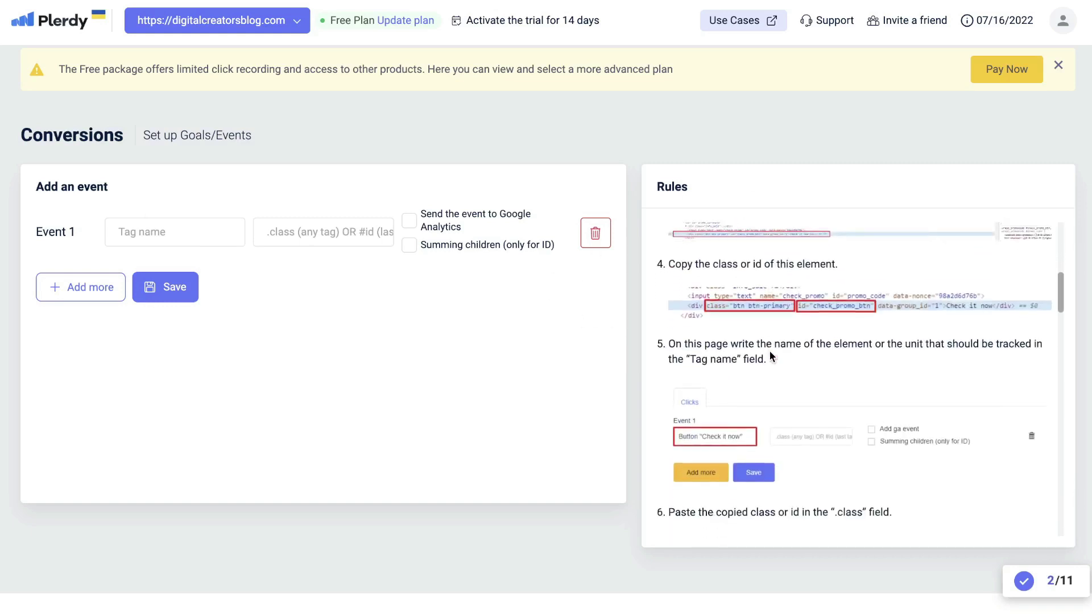
{"action": "scroll", "coordinate": [769, 350], "scroll_direction": "down", "scroll_amount": 8}
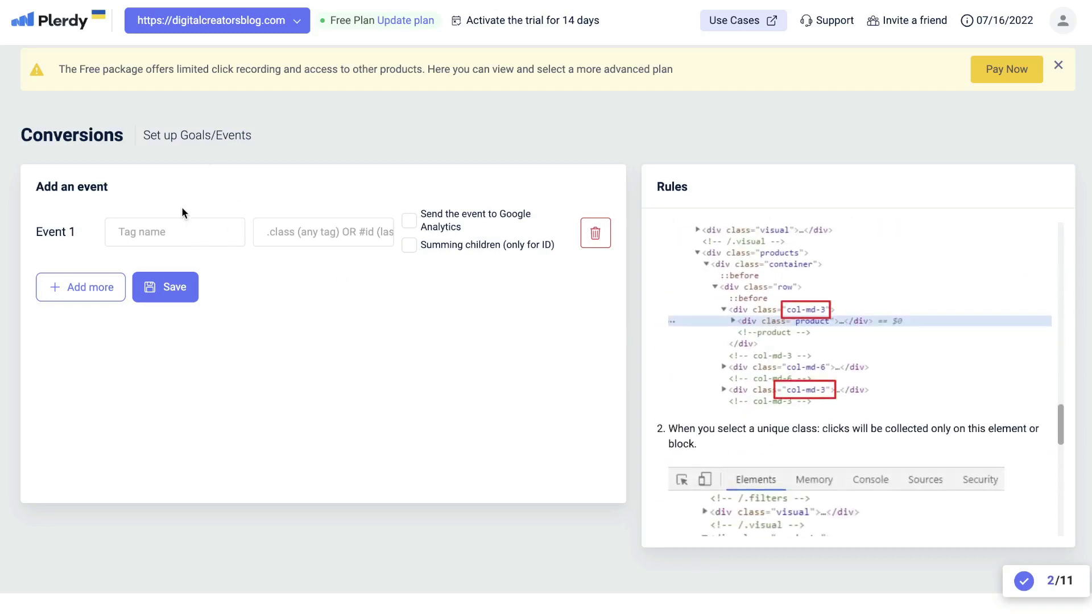
{"action": "left_click", "coordinate": [595, 134]}
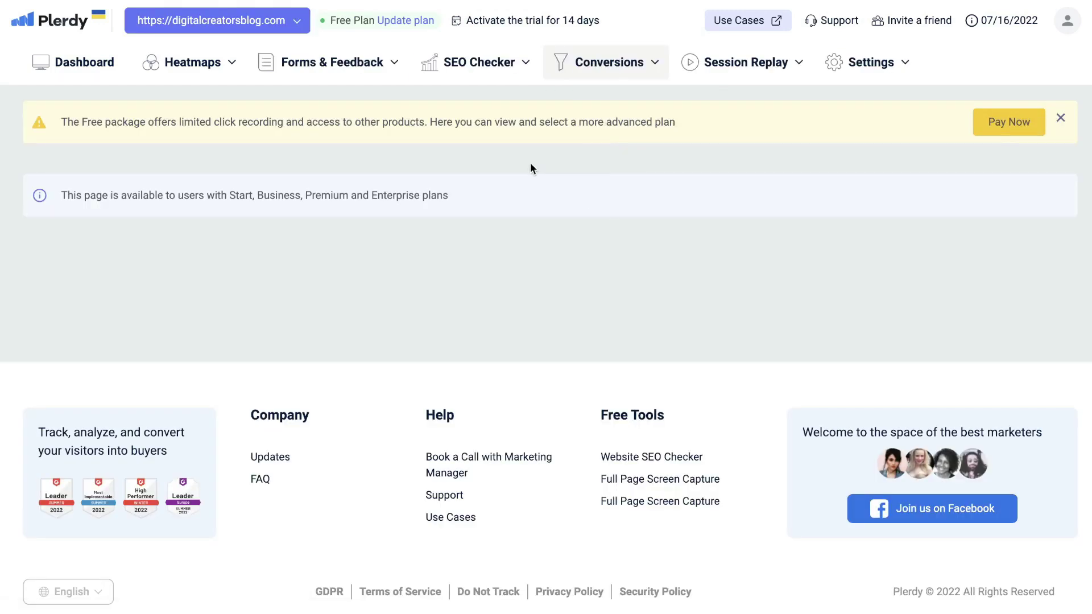
Create a funnel named "Example" with two steps, Page 1 and page 2, and their URLs
{"action": "mouse_move", "coordinate": [596, 65]}
{"action": "left_click", "coordinate": [596, 156]}
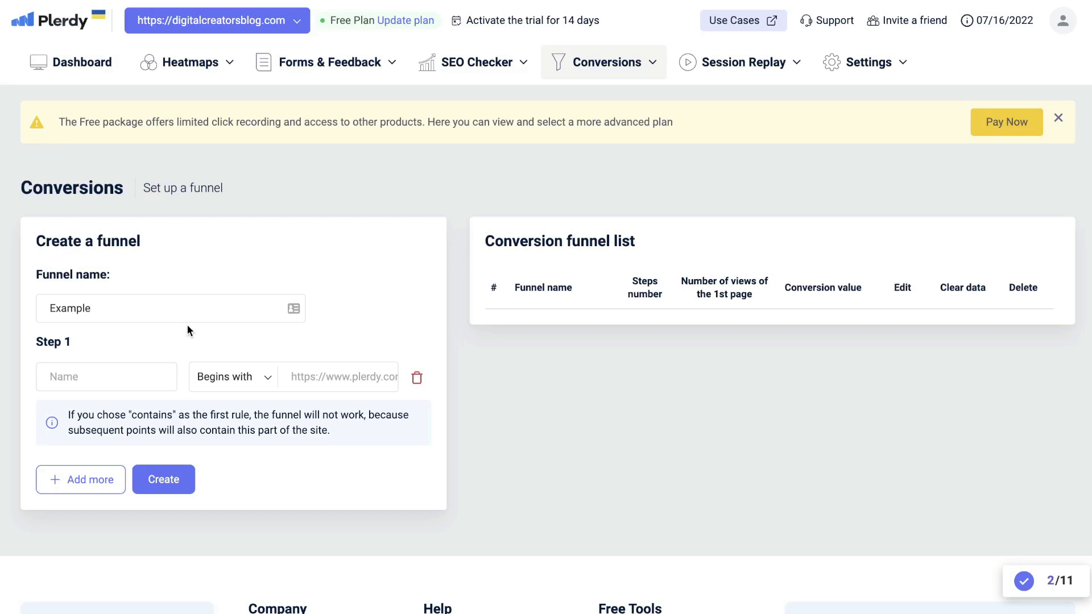
{"action": "left_click", "coordinate": [120, 375]}
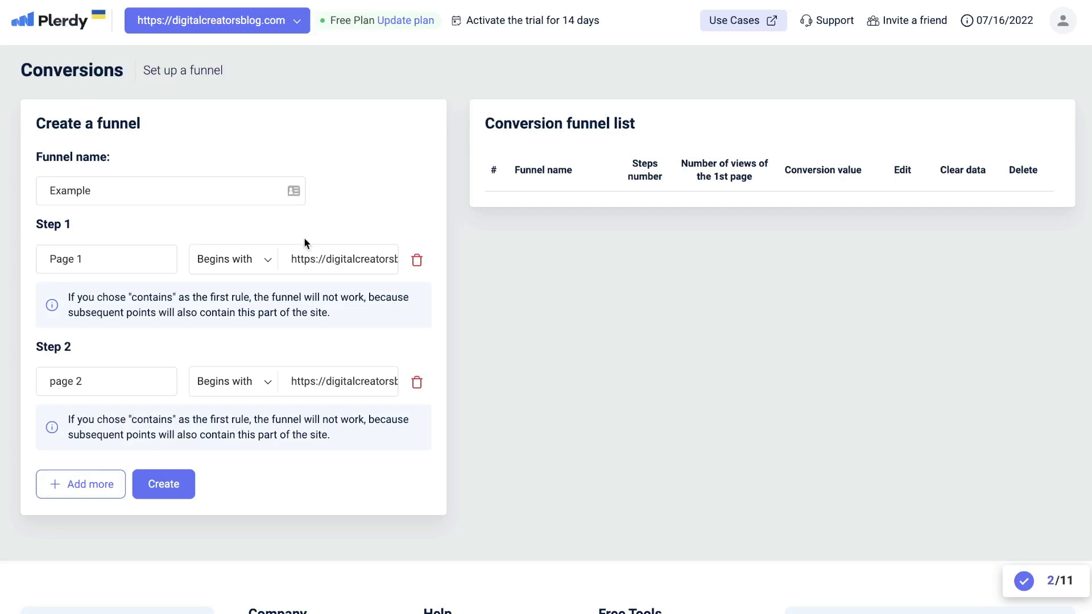
{"action": "left_click", "coordinate": [164, 484]}
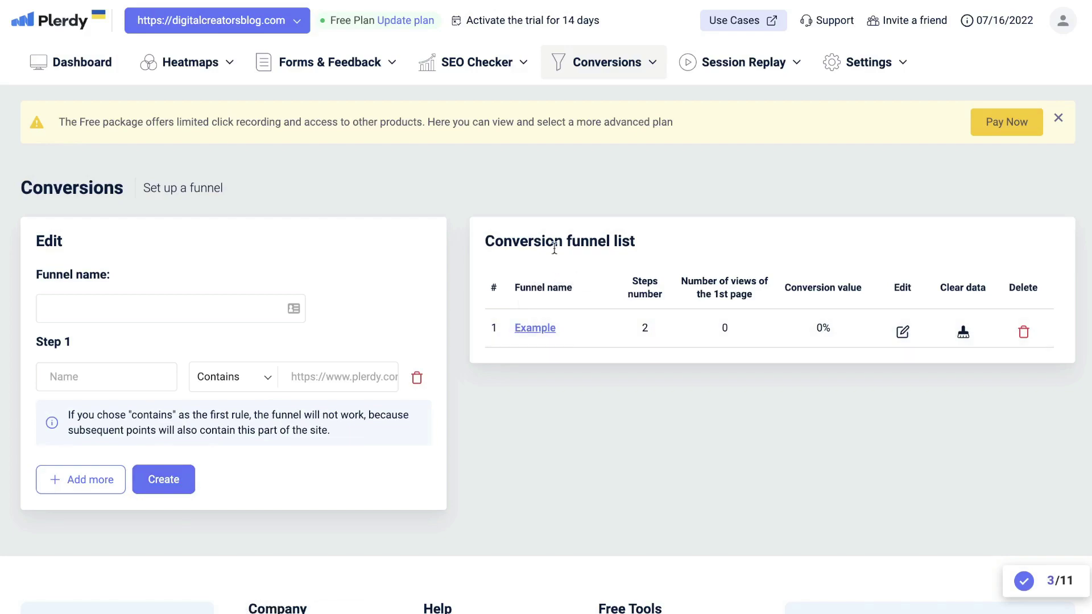
Open the Example funnel report showing 0 views and dismiss the contact-details request
{"action": "left_click", "coordinate": [534, 329]}
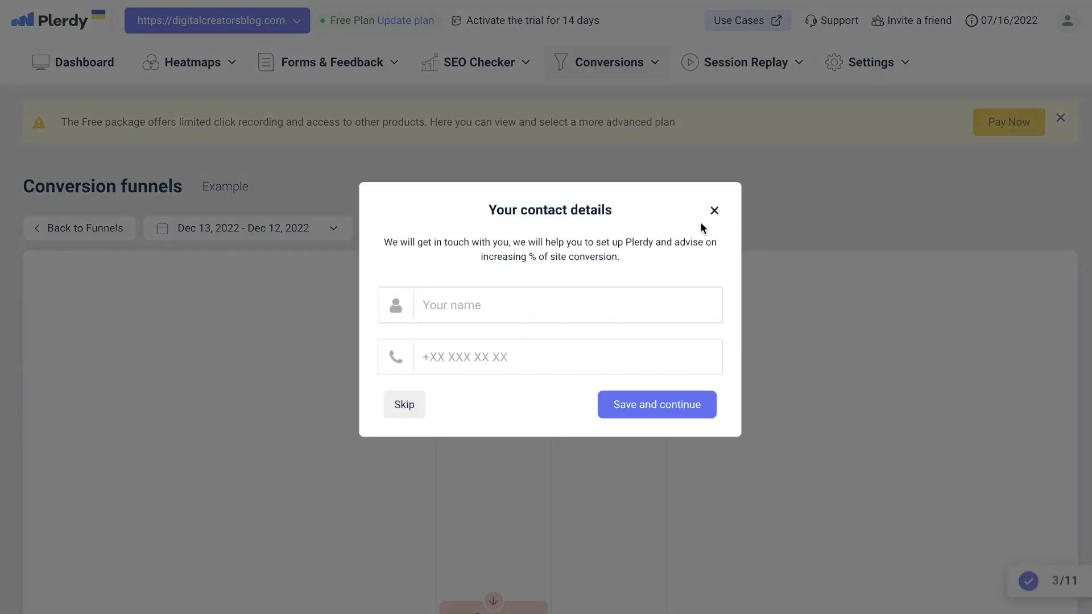
{"action": "left_click", "coordinate": [714, 210]}
{"action": "scroll", "coordinate": [569, 352], "scroll_direction": "down", "scroll_amount": 3}
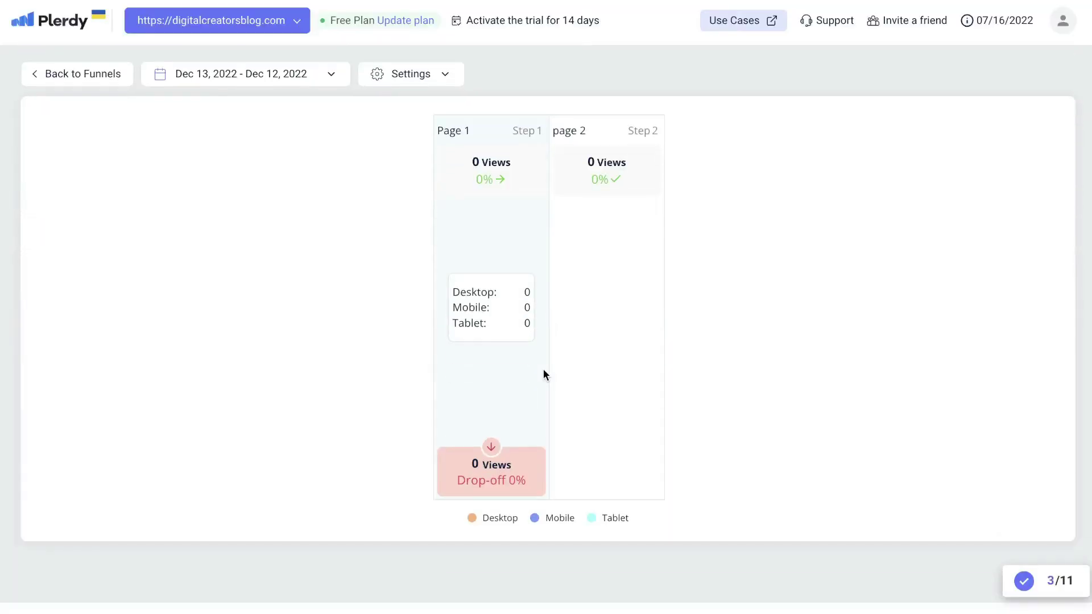
{"action": "scroll", "coordinate": [544, 376], "scroll_direction": "up", "scroll_amount": 3}
{"action": "mouse_move", "coordinate": [707, 53]}
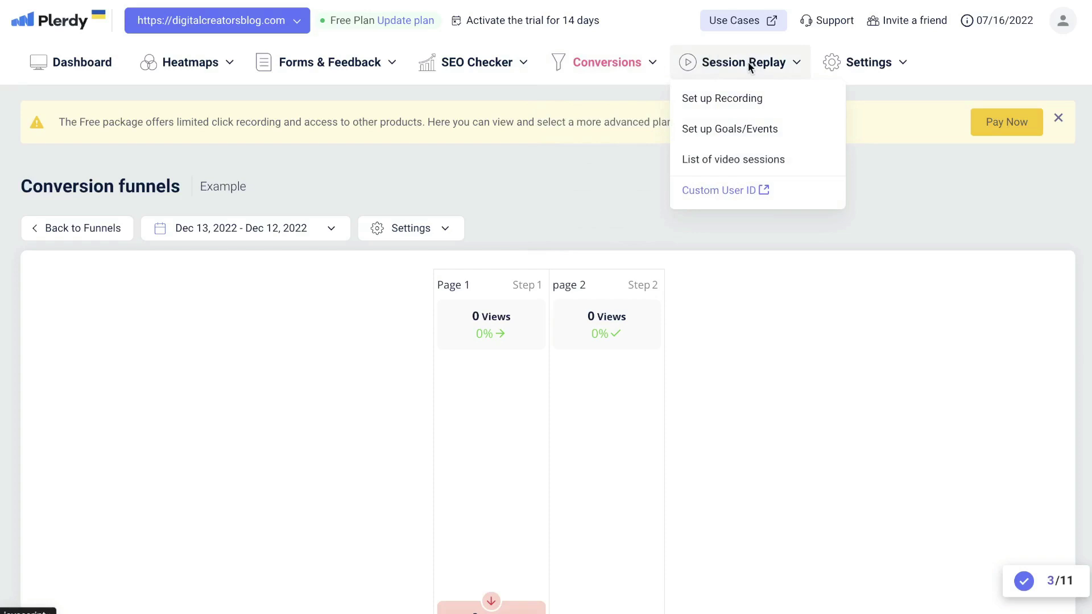
Open the Session Replay recording setup page and dismiss the contact-details request
{"action": "left_click", "coordinate": [747, 98]}
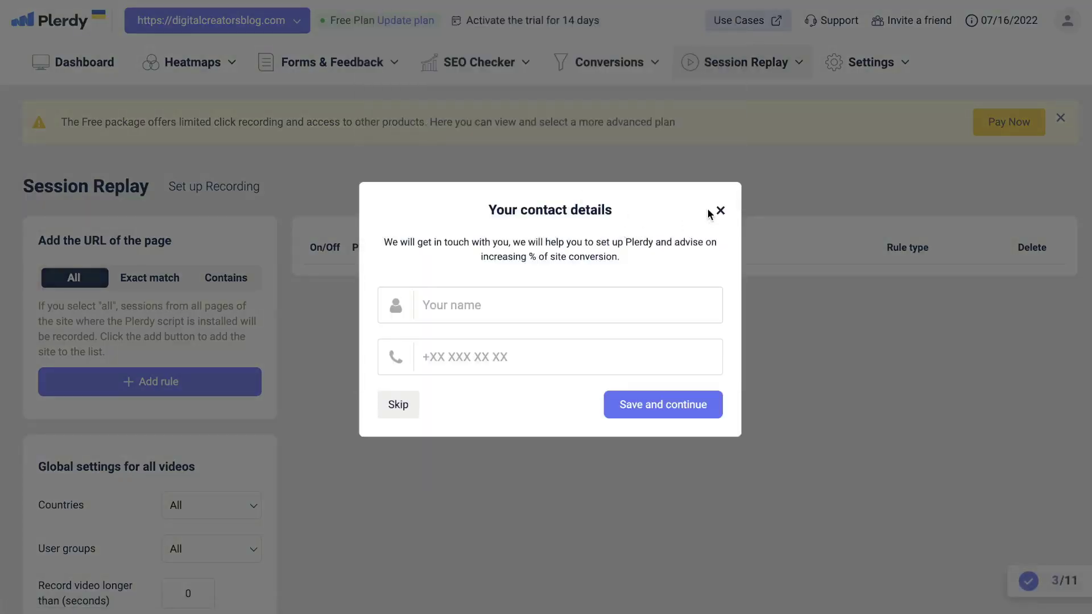
{"action": "left_click", "coordinate": [720, 210]}
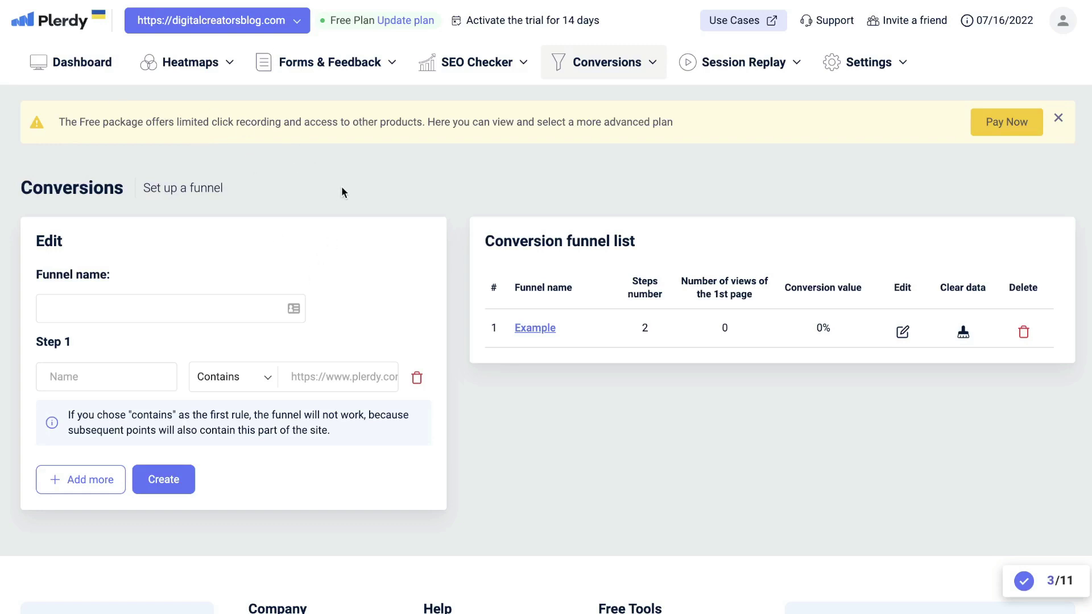
{"action": "mouse_move", "coordinate": [353, 62]}
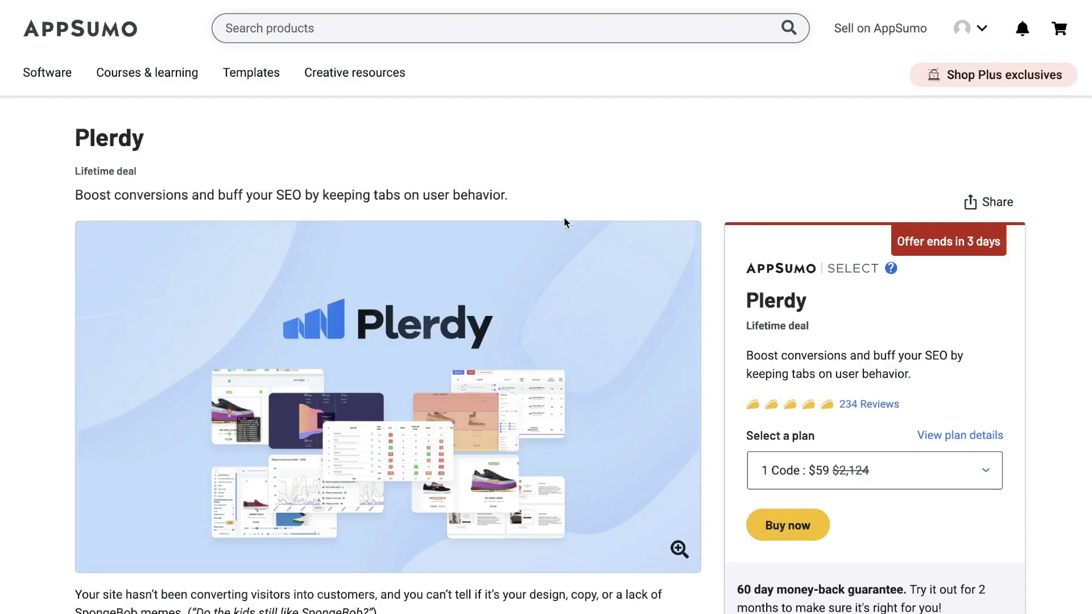
{"action": "scroll", "coordinate": [626, 250], "scroll_direction": "down", "scroll_amount": 1}
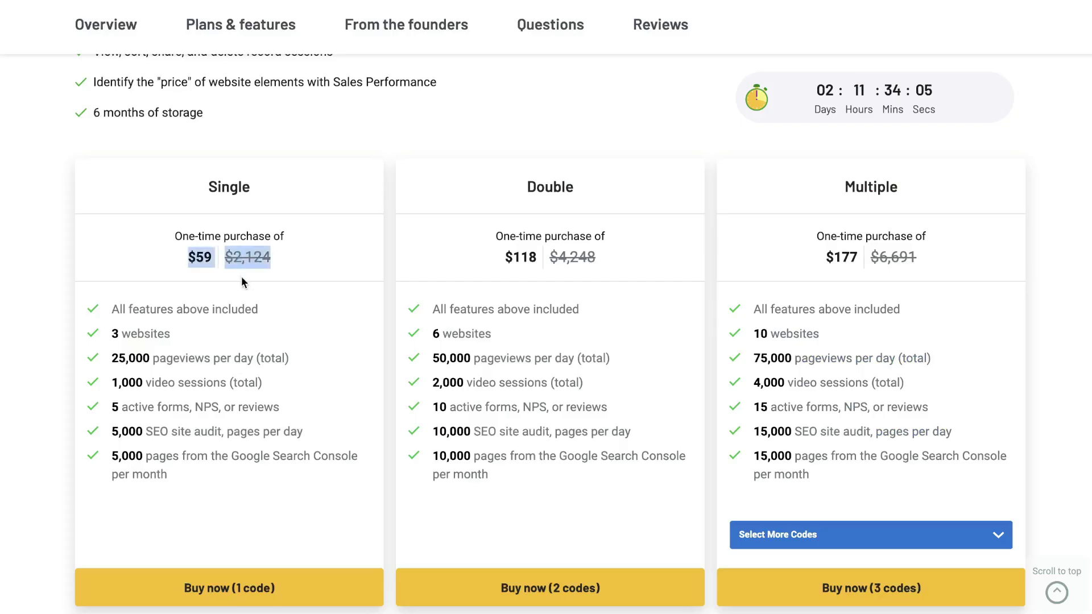
{"action": "left_click_drag", "start_coordinate": [241, 278], "coordinate": [208, 272]}
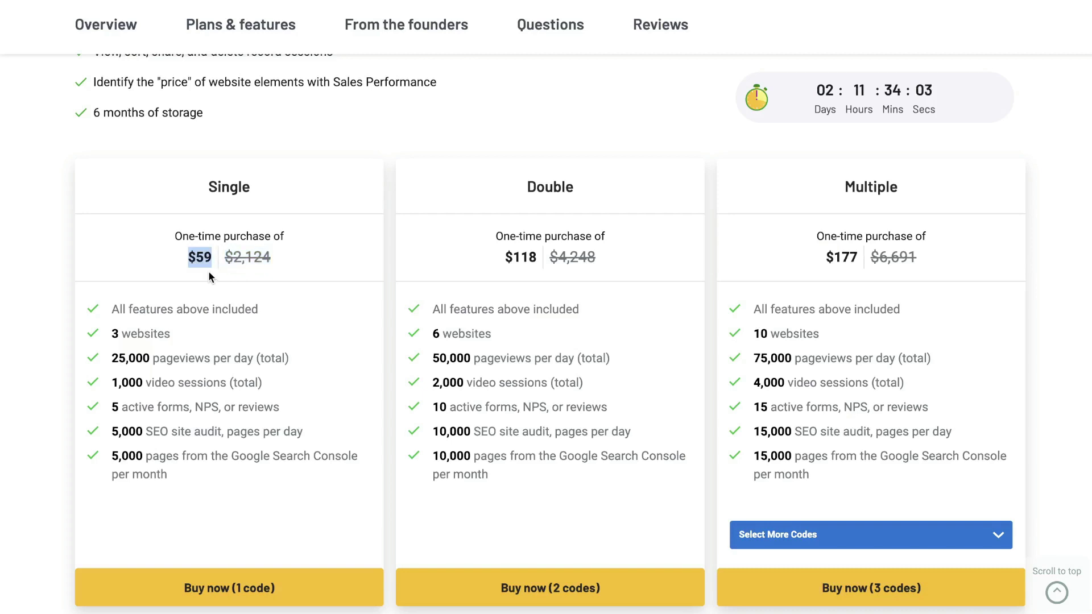
{"action": "left_click", "coordinate": [193, 343]}
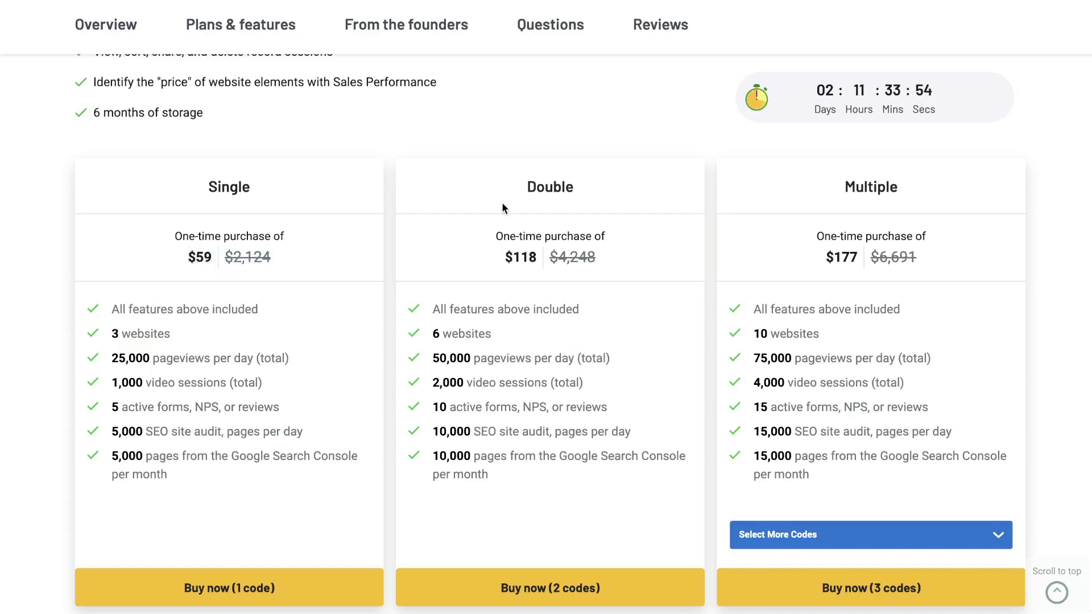
{"action": "left_click_drag", "start_coordinate": [515, 188], "coordinate": [613, 187]}
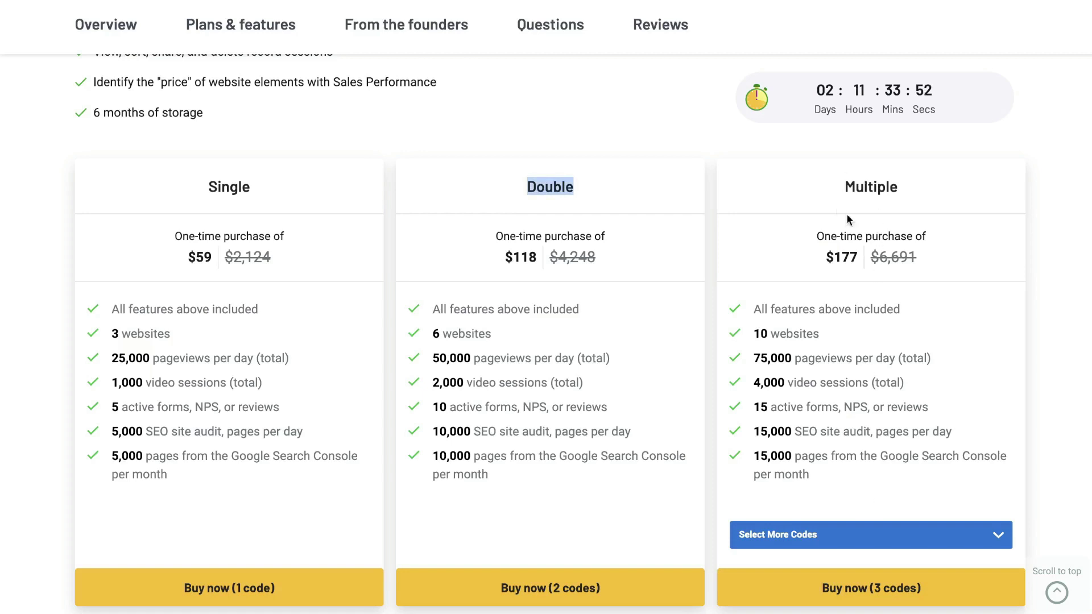
{"action": "left_click_drag", "start_coordinate": [835, 186], "coordinate": [915, 183]}
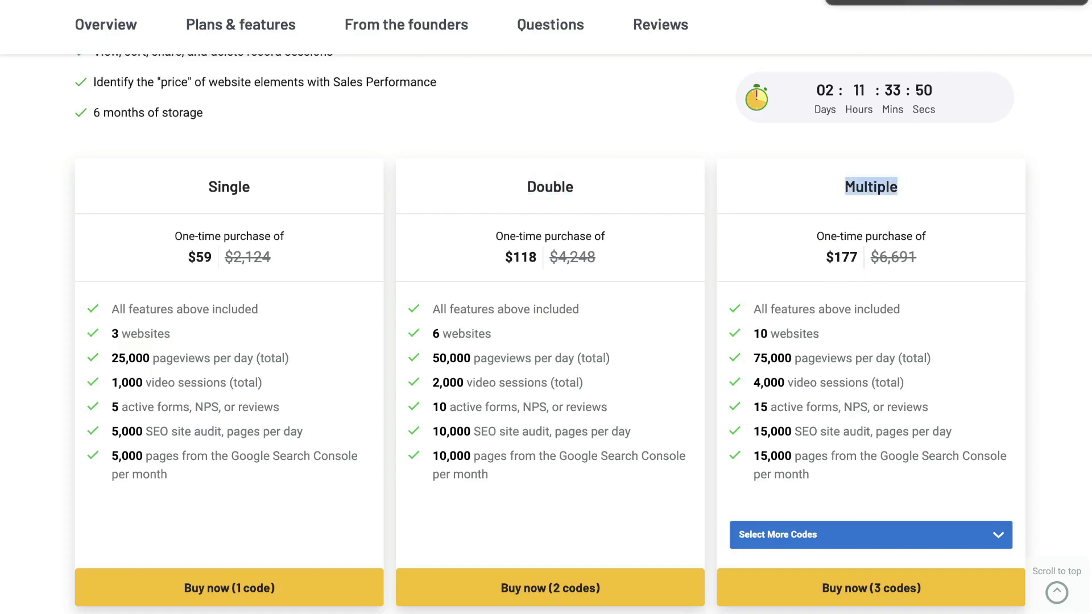